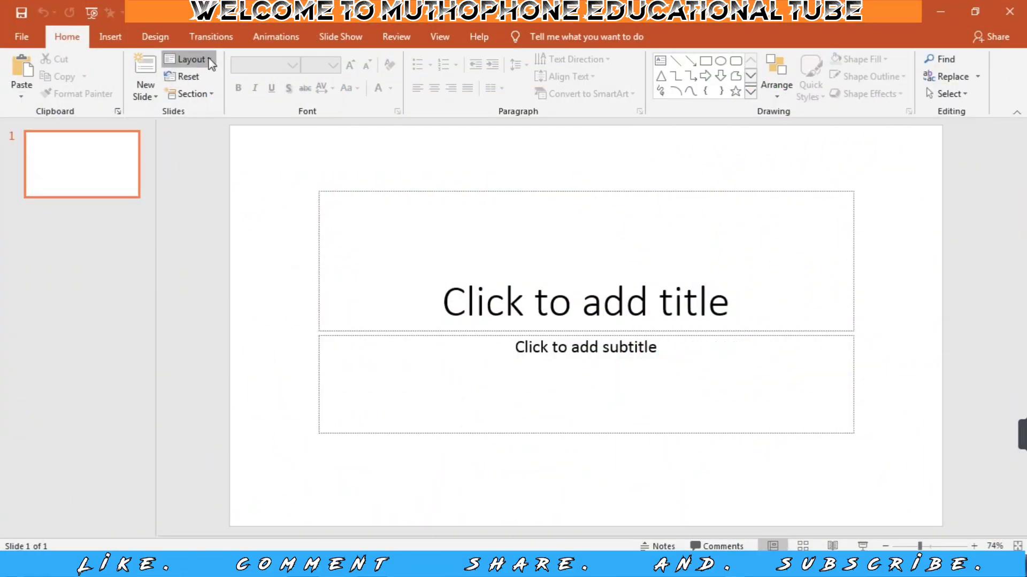
Switch the slide to the Blank layout and fill its background with the darkest blue-gray theme color.
left_click(211, 62)
left_click(209, 250)
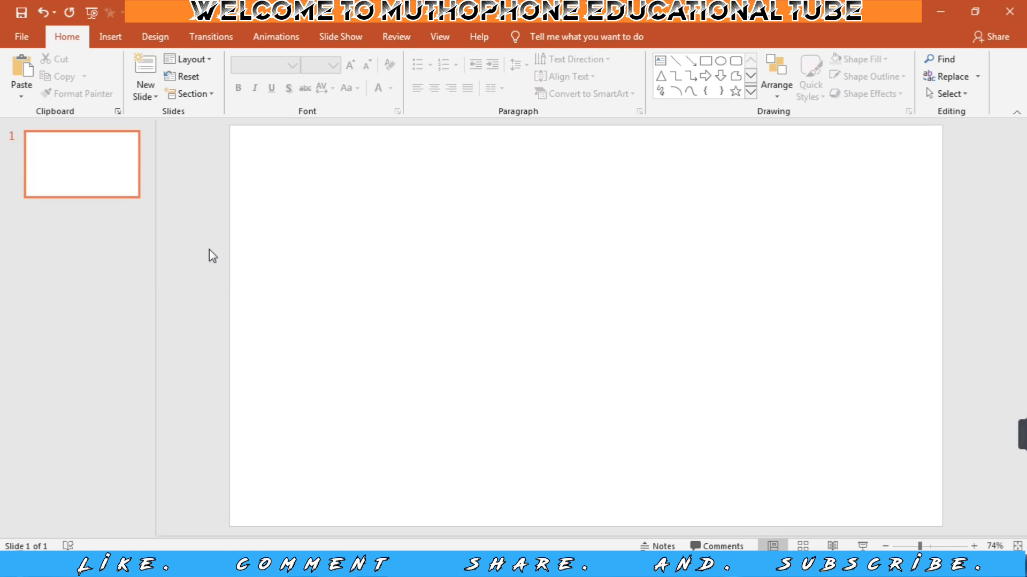
right_click(290, 243)
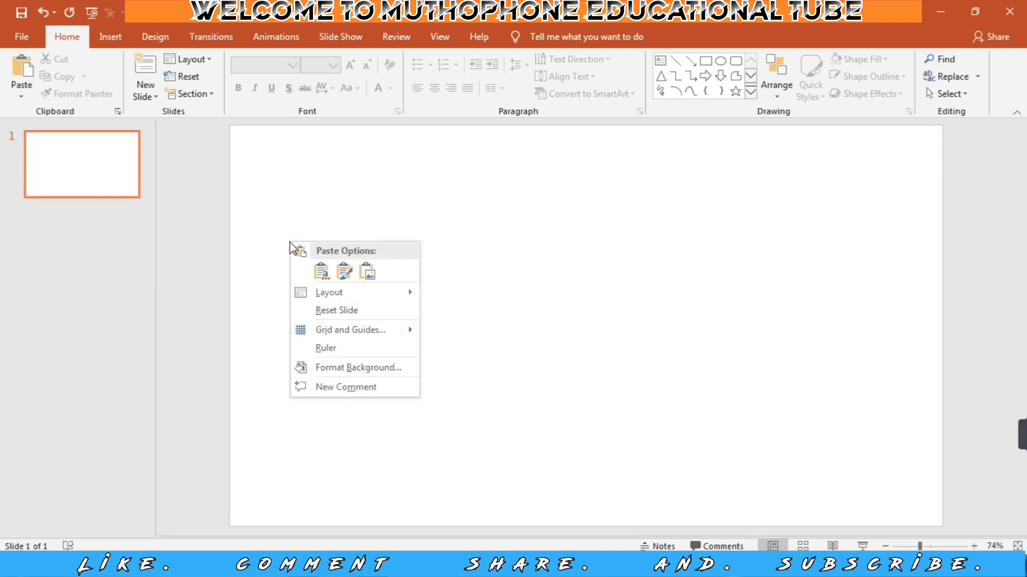
left_click(354, 368)
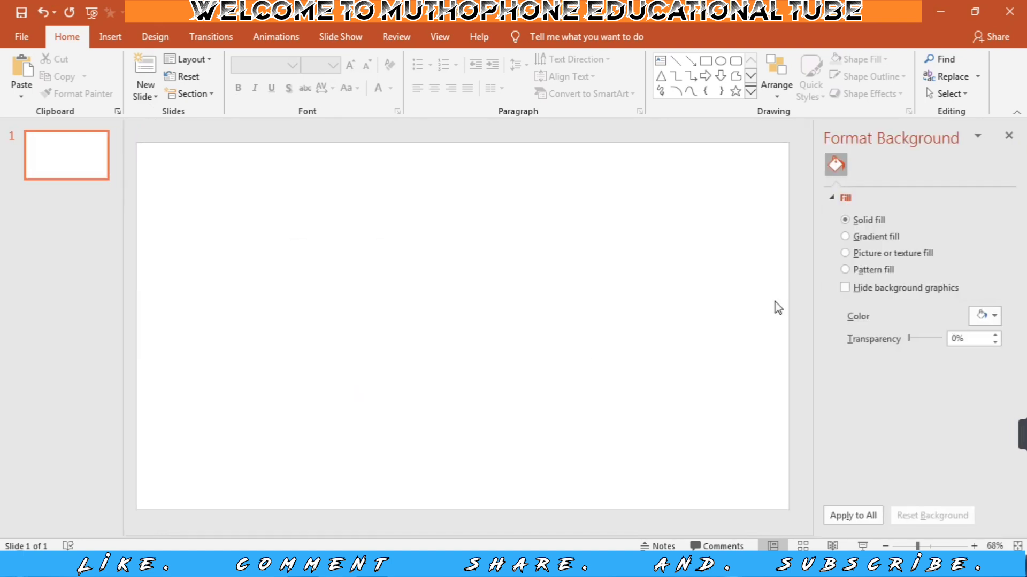
left_click(993, 317)
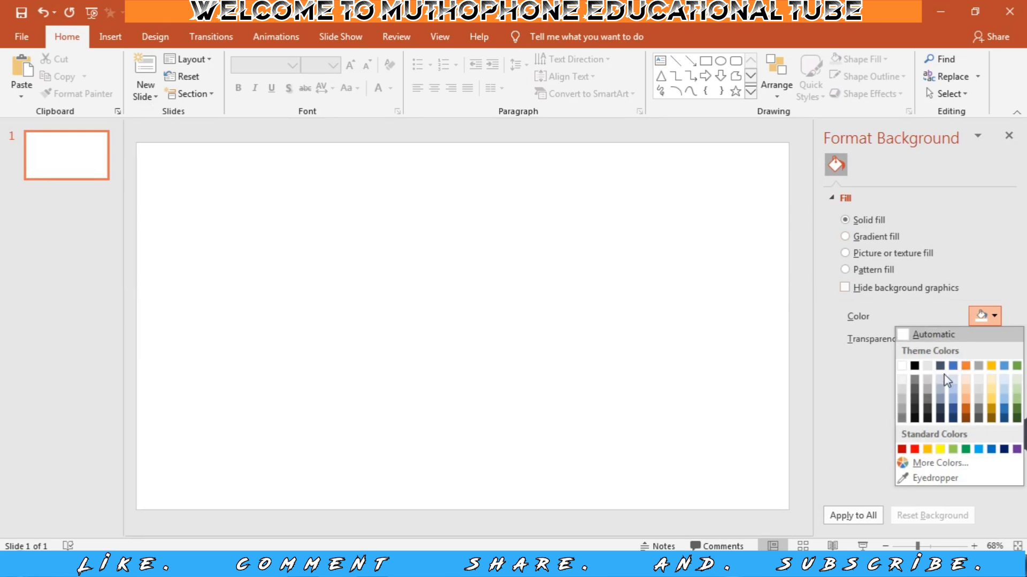
left_click(939, 420)
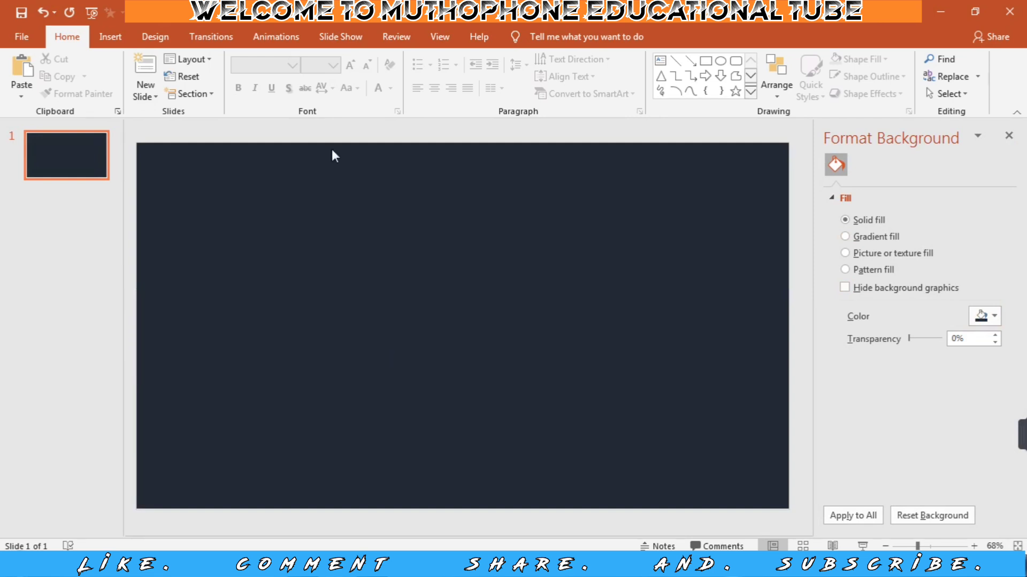
Draw a long rectangle about 6.57" wide and 0.62" high on the slide and align it to the slide's vertical middle.
left_click(120, 41)
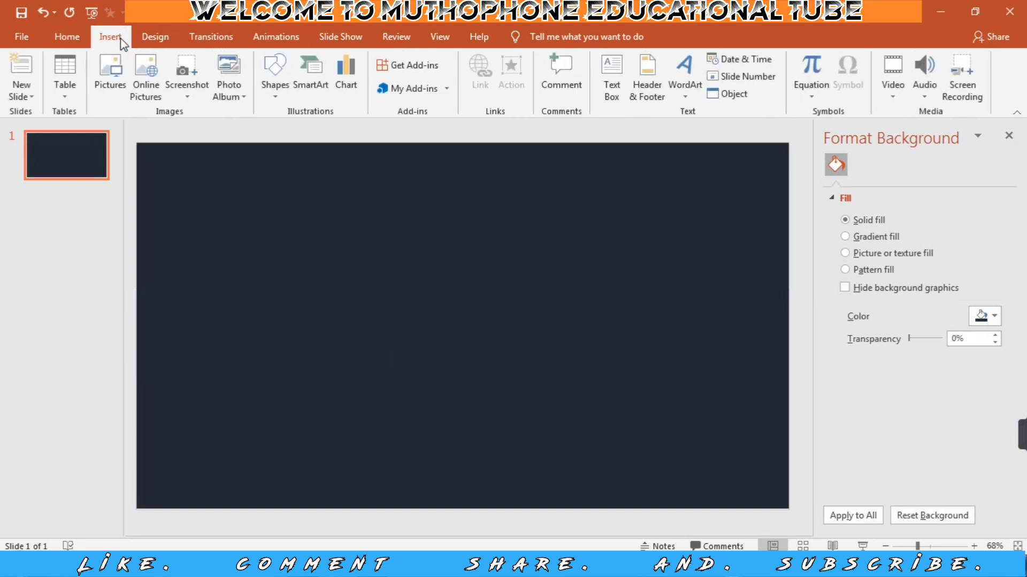
left_click(277, 85)
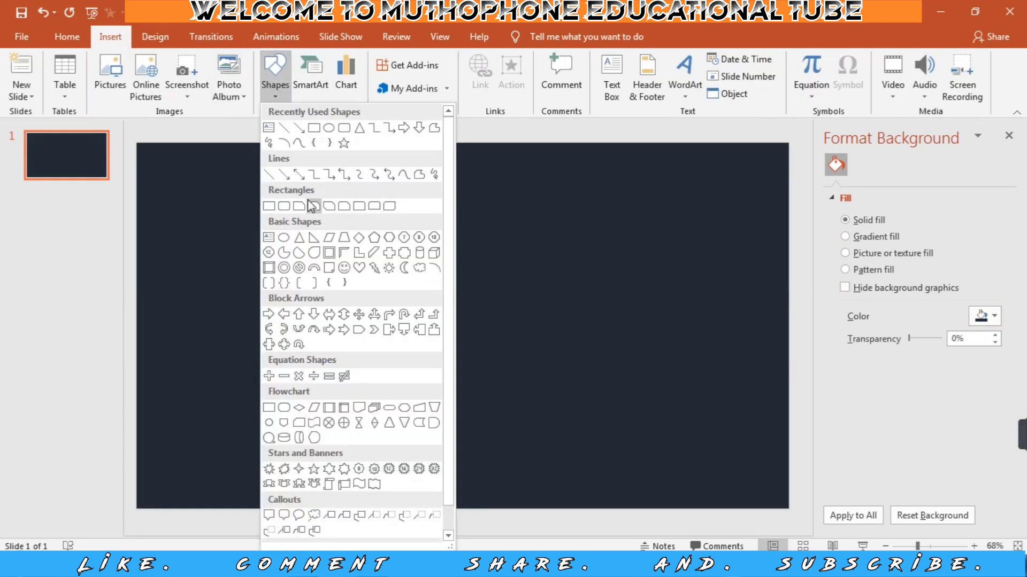
left_click(313, 128)
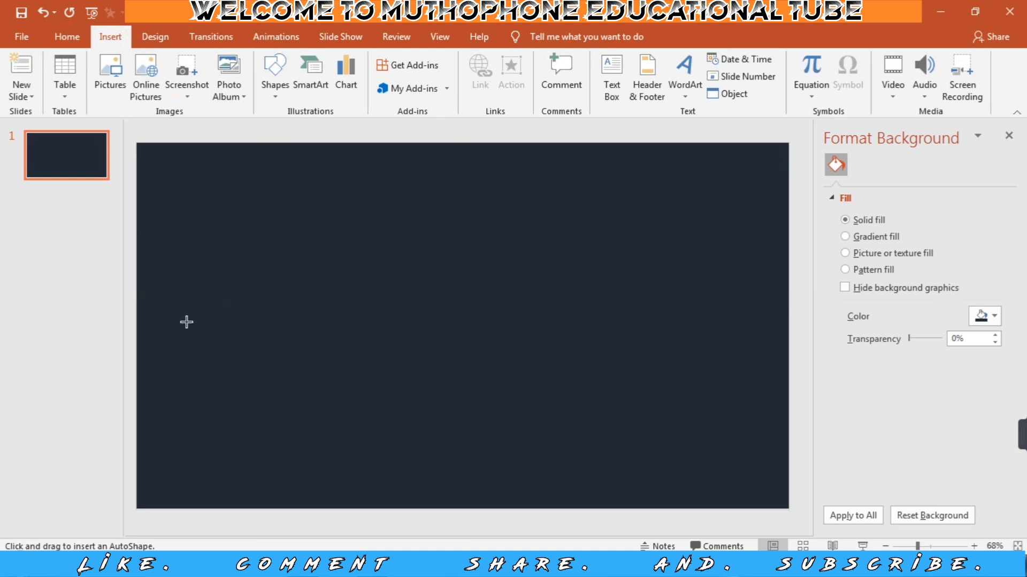
left_click_drag(170, 315, 491, 347)
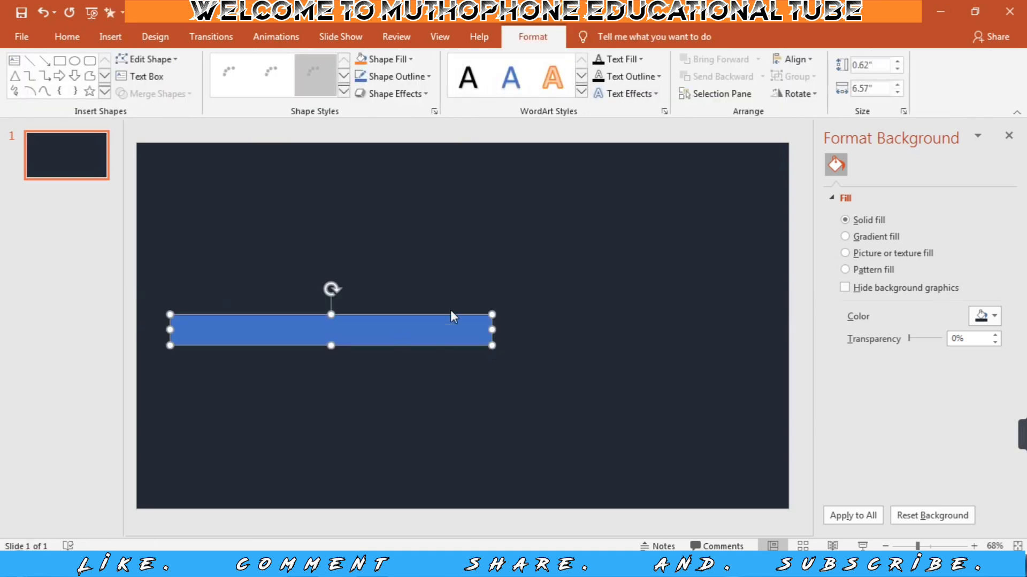
left_click(805, 60)
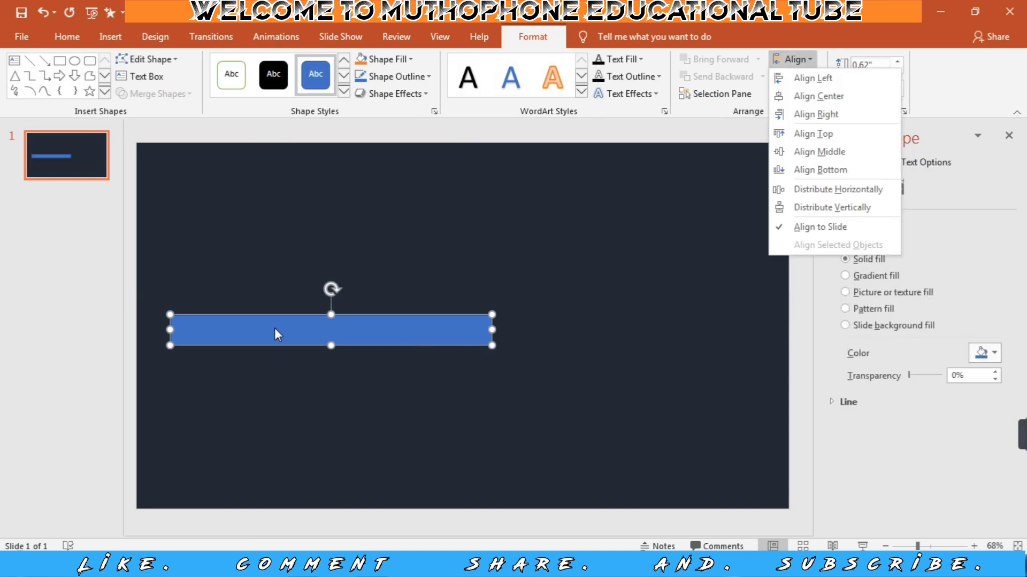
left_click(805, 155)
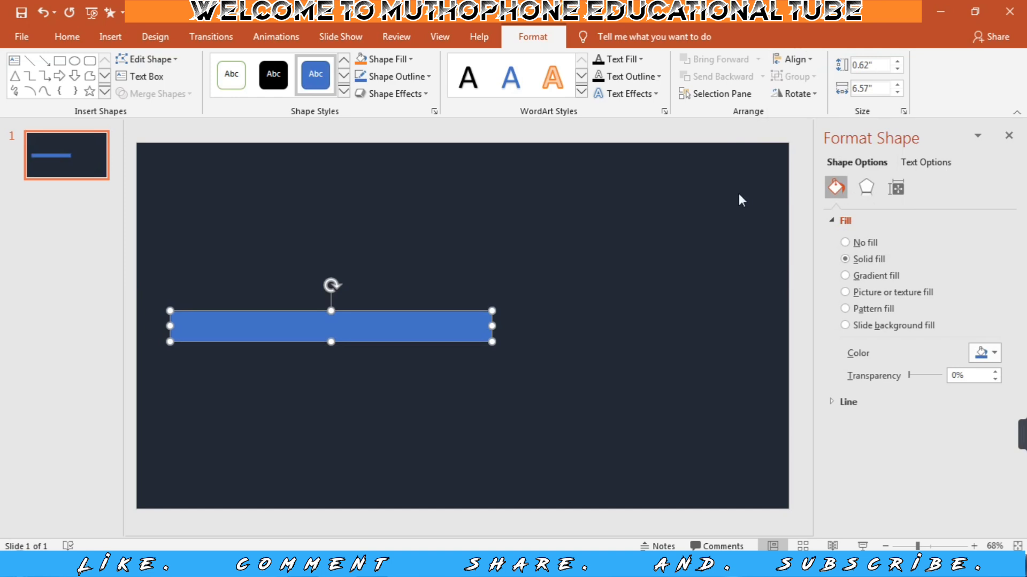
Give the rectangle a white outline and a custom orange fill of RGB 218, 83, 46 with 50% transparency.
left_click(431, 79)
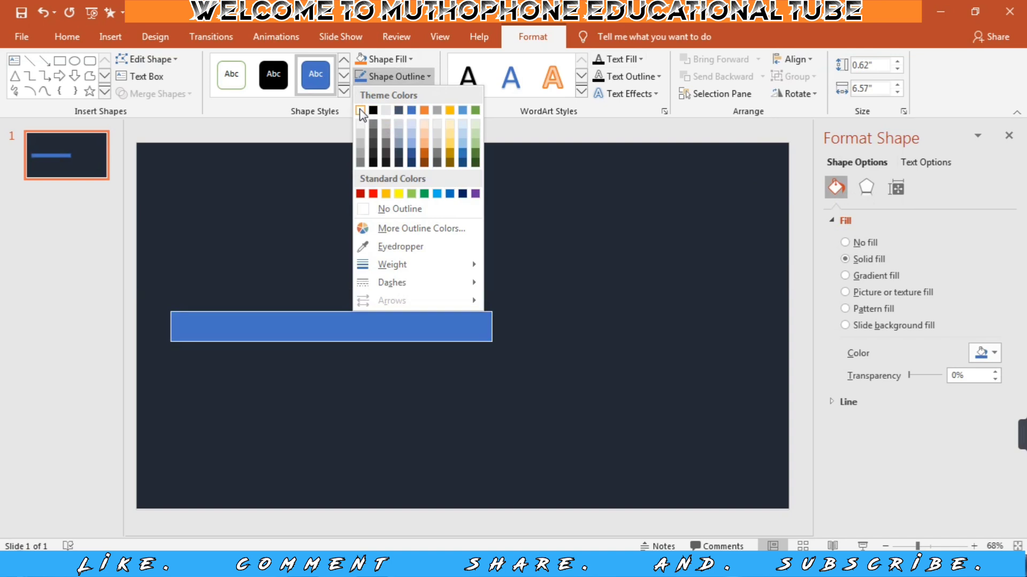
left_click(362, 108)
left_click(411, 60)
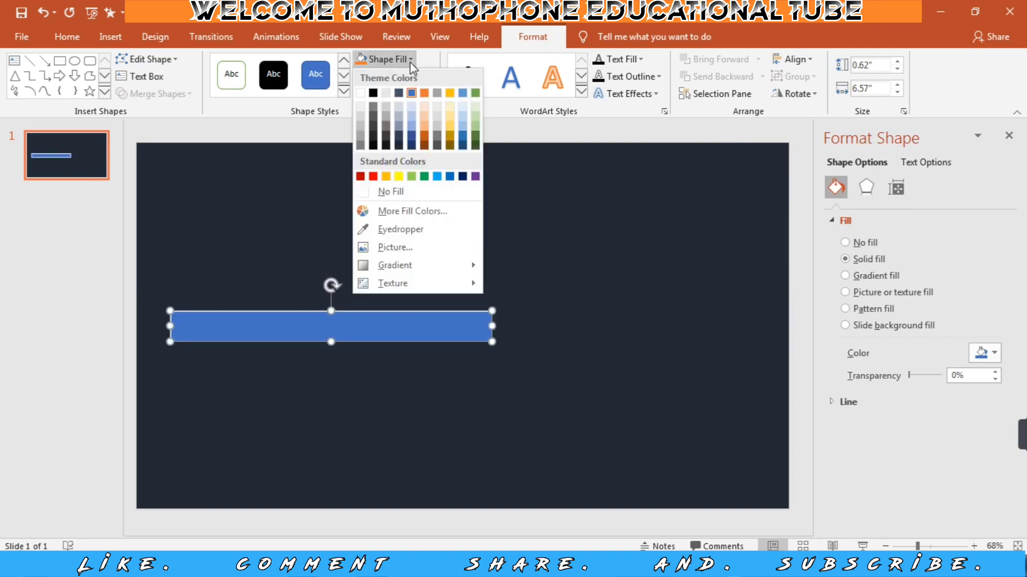
left_click(393, 211)
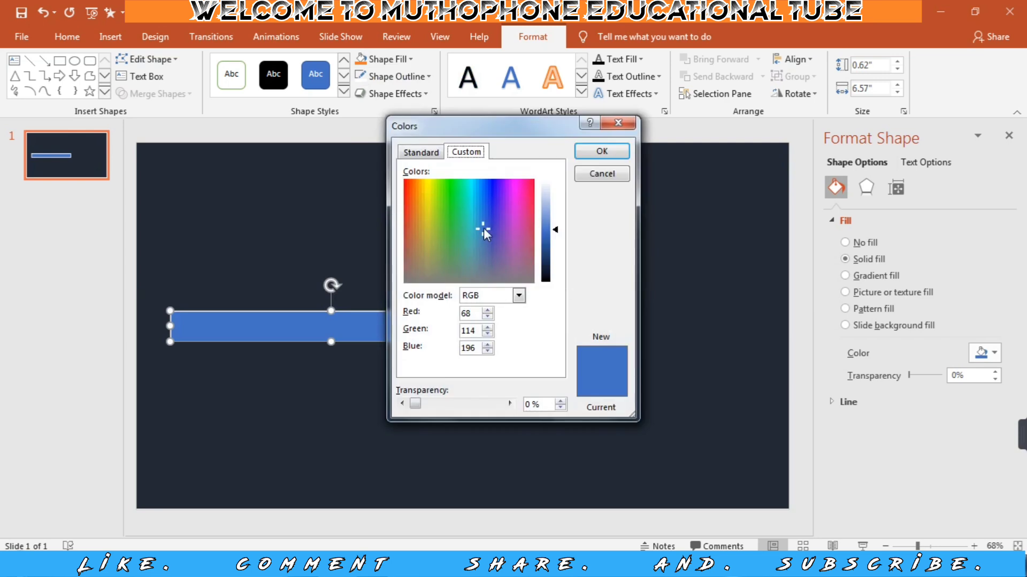
left_click(408, 210)
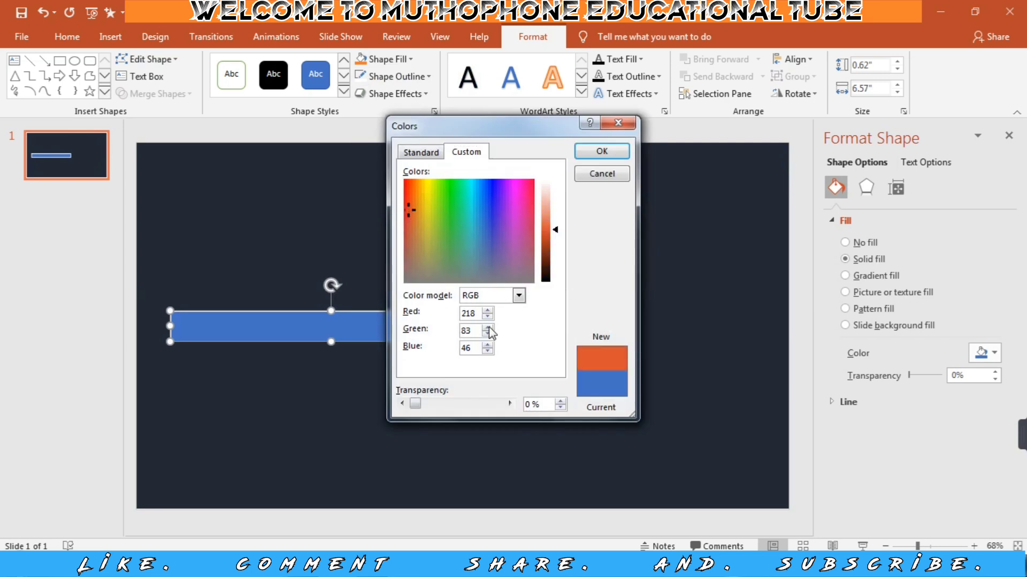
left_click(463, 404)
left_click(463, 403)
left_click(463, 404)
left_click(463, 403)
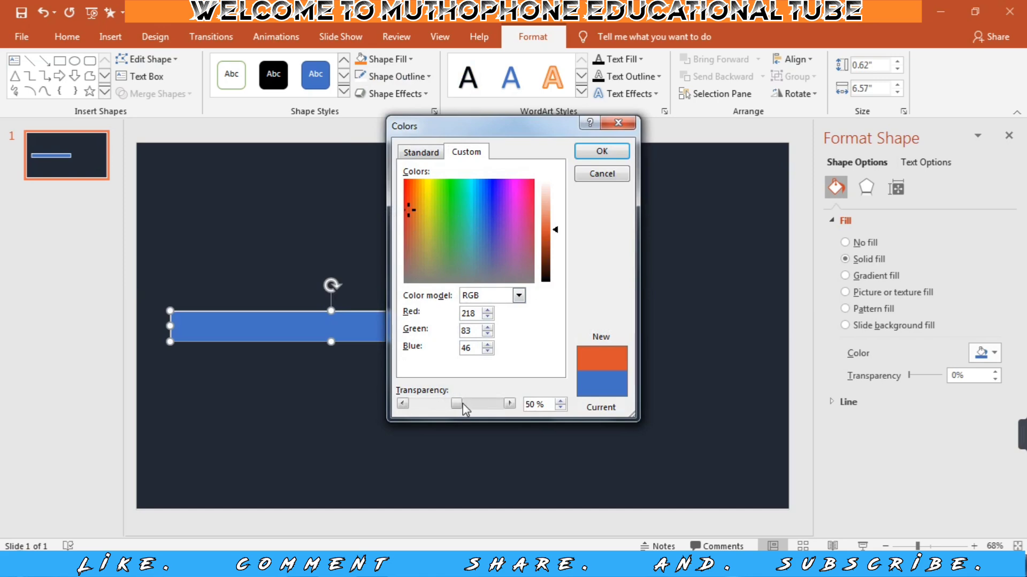
left_click(464, 404)
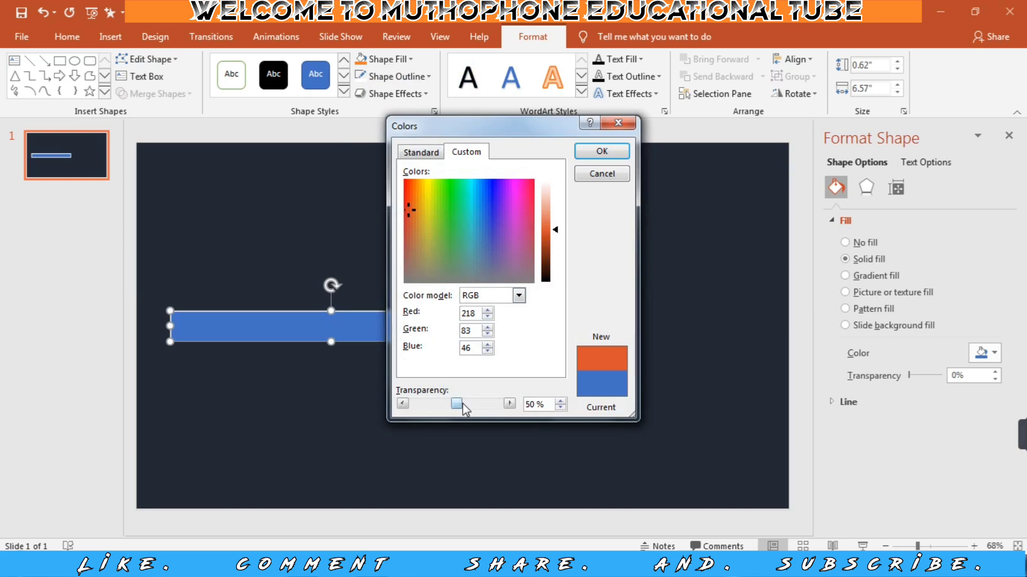
left_click(601, 153)
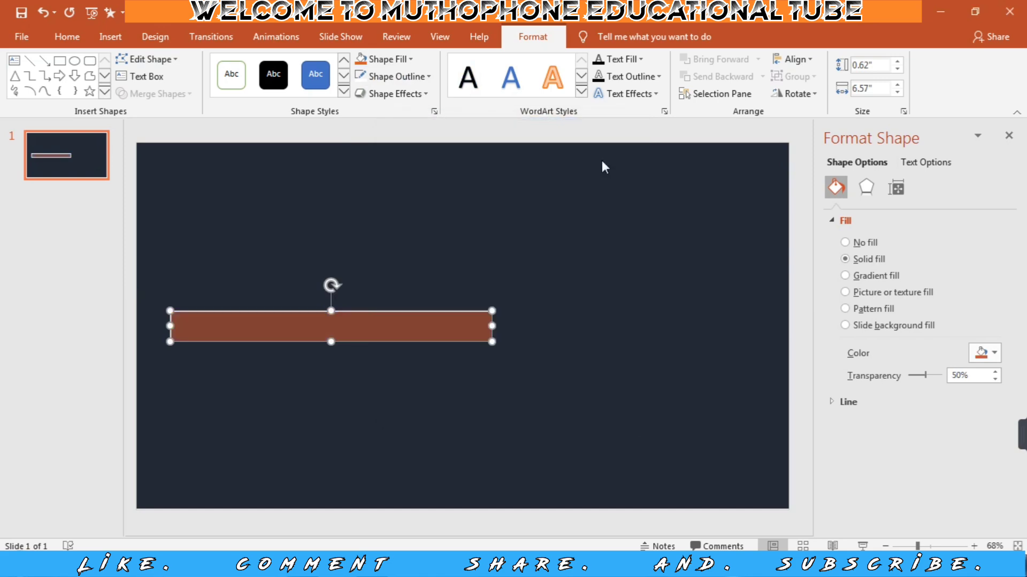
Add a Spin emphasis animation to the rectangle and set its direction to Counterclockwise, with the Animation Pane shown.
left_click(274, 41)
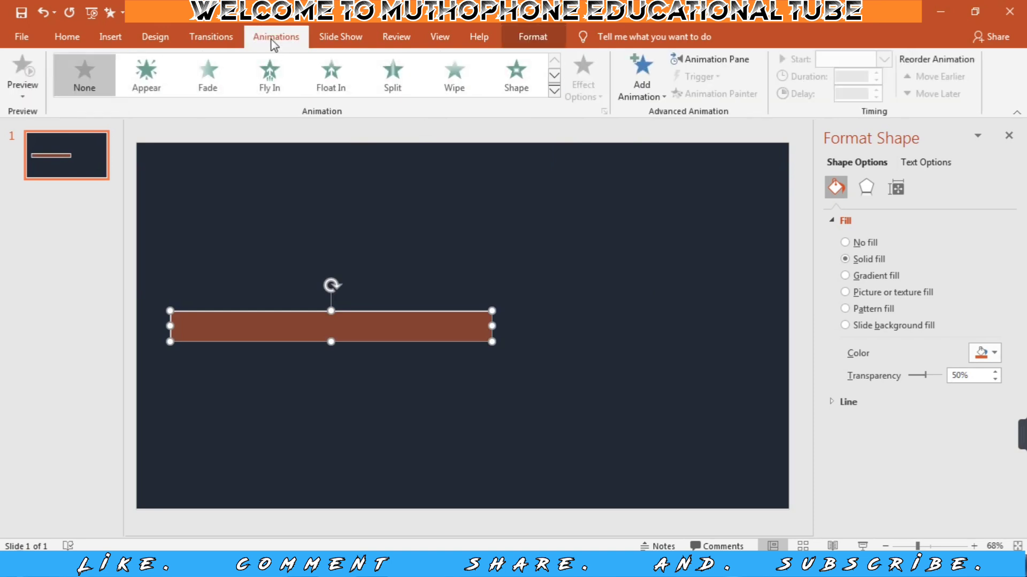
left_click(640, 96)
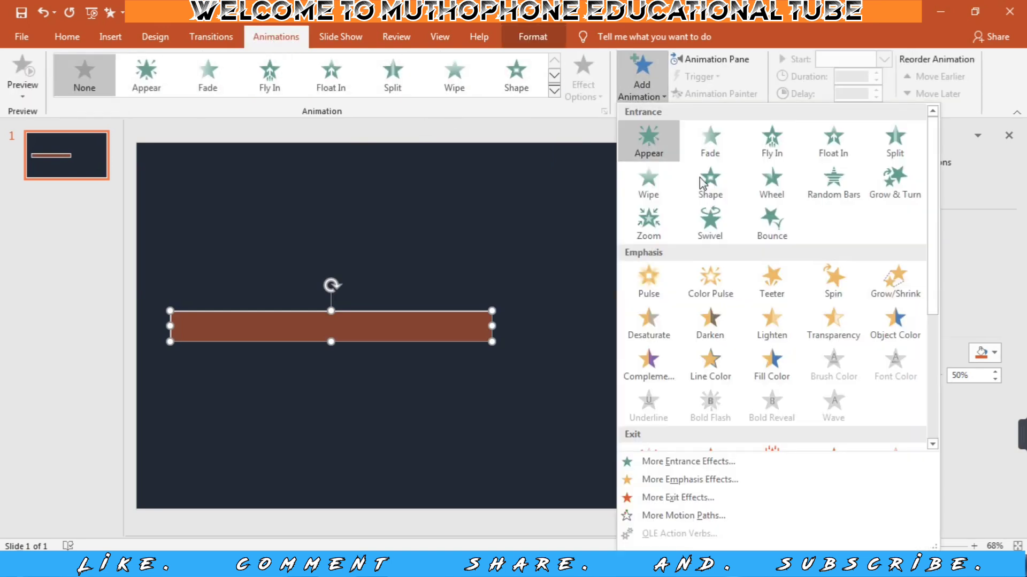
left_click(830, 279)
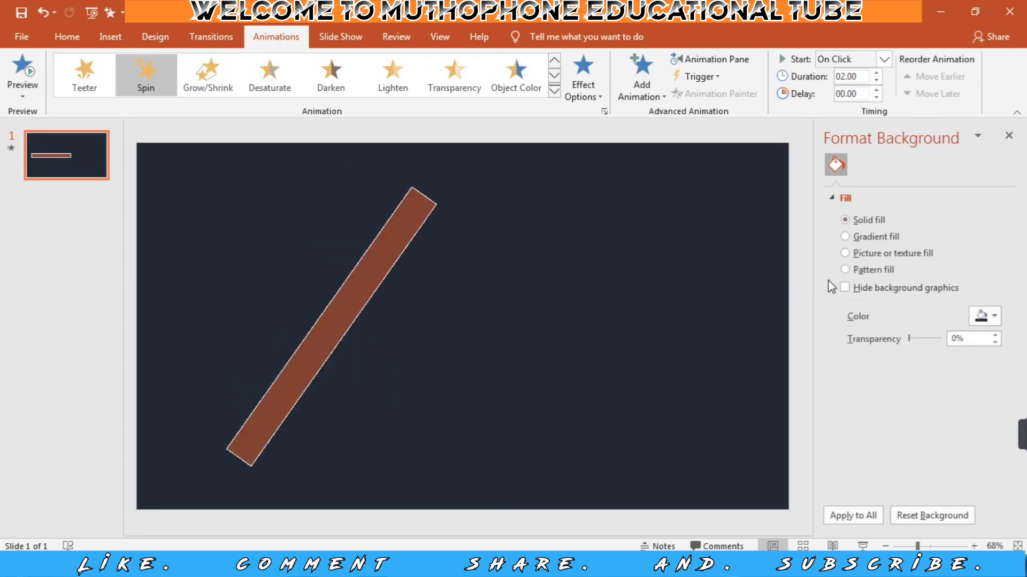
left_click(1009, 137)
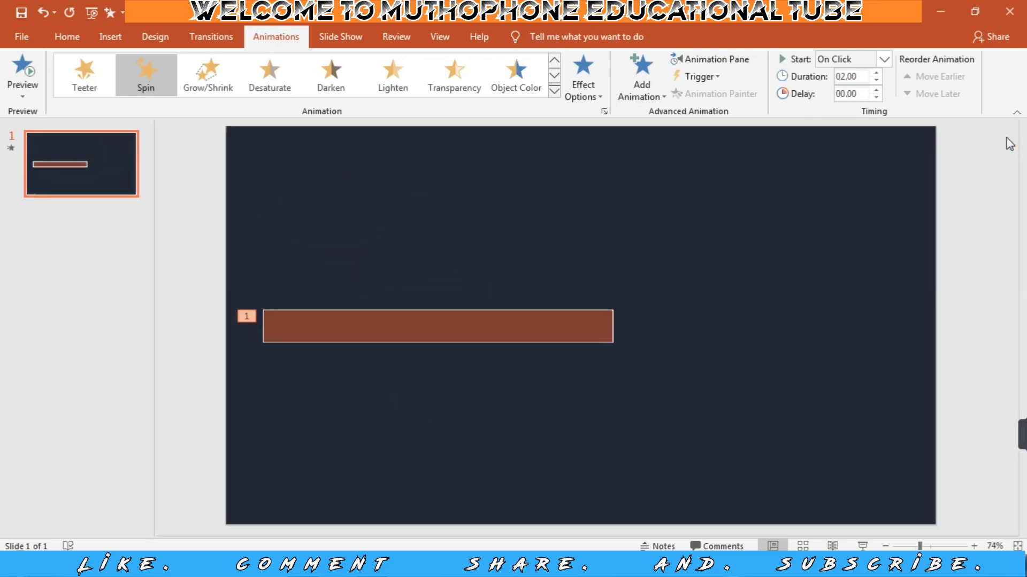
left_click(714, 60)
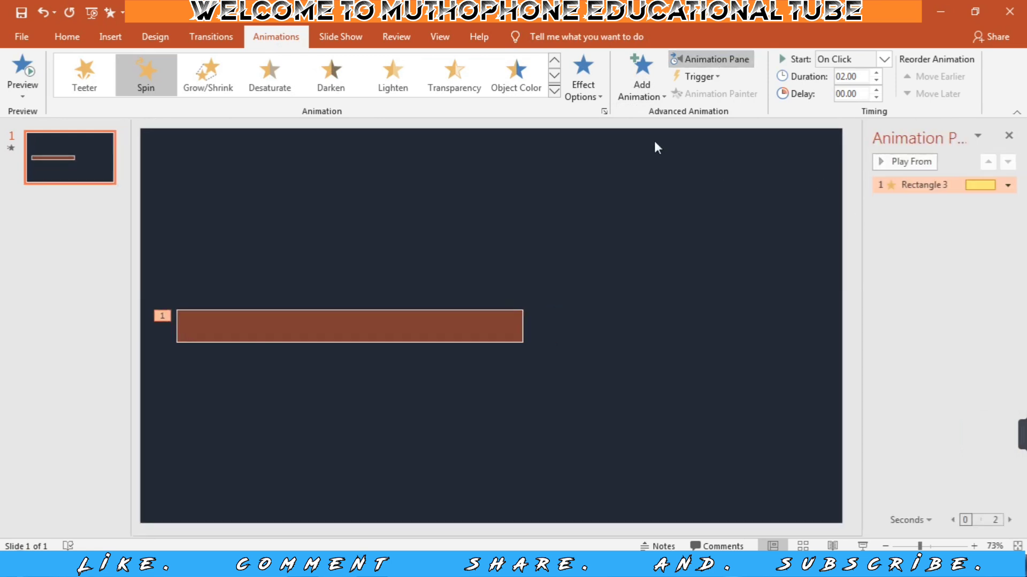
left_click(587, 96)
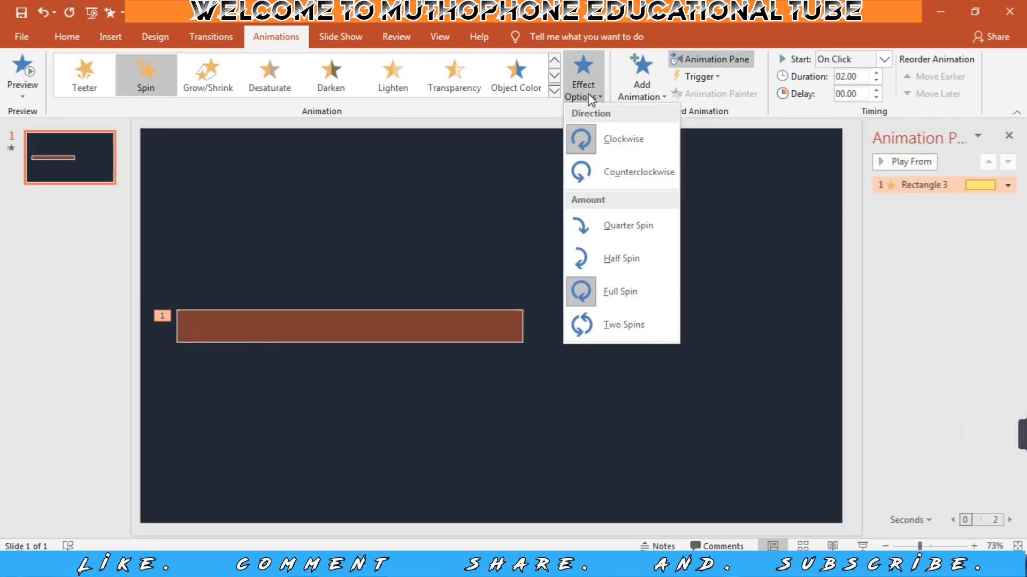
left_click(610, 172)
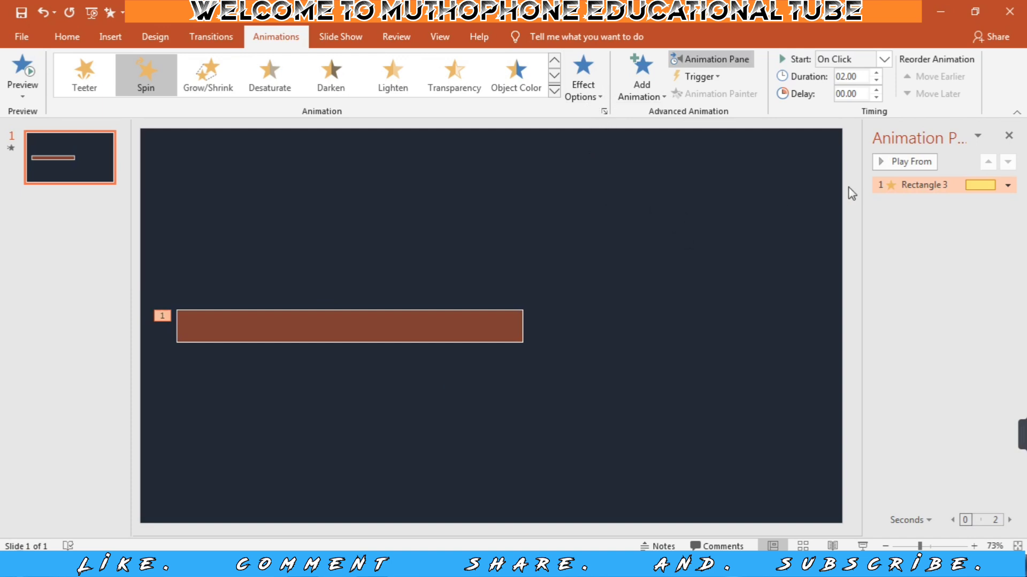
Set the Spin animation to start With Previous, last 5 seconds (Very Slow) and repeat Until End of Slide.
left_click(1008, 185)
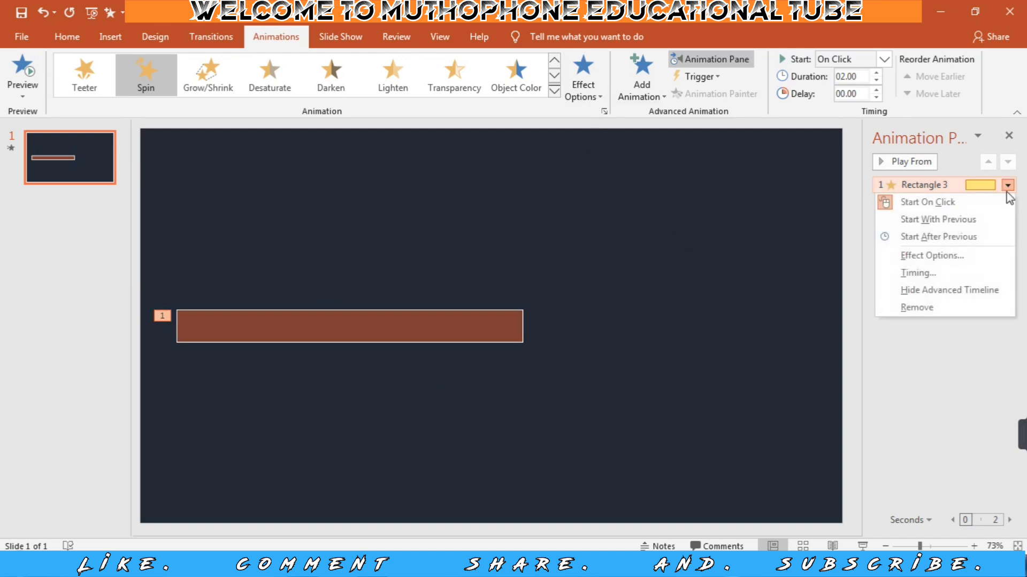
left_click(932, 255)
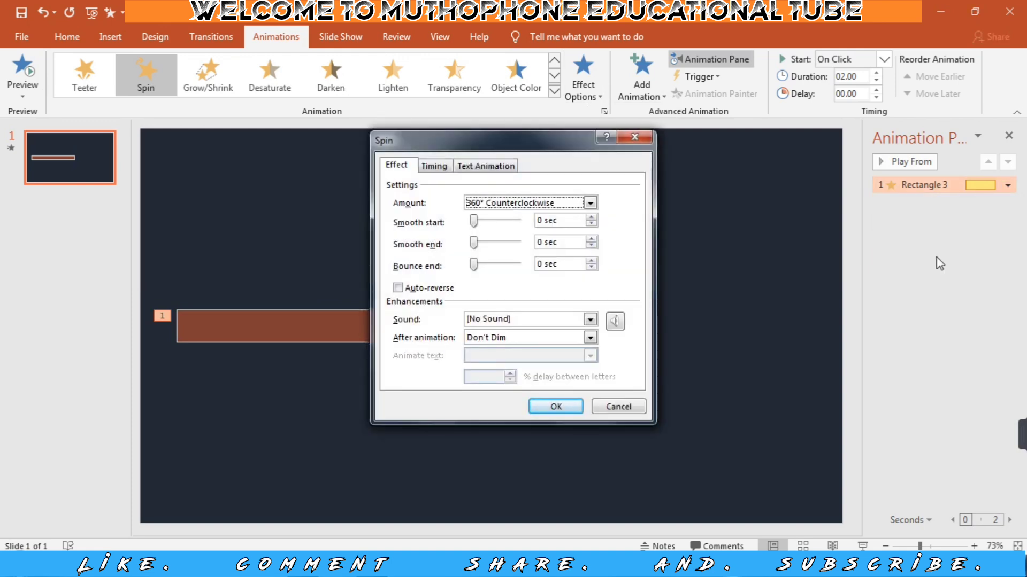
left_click(435, 167)
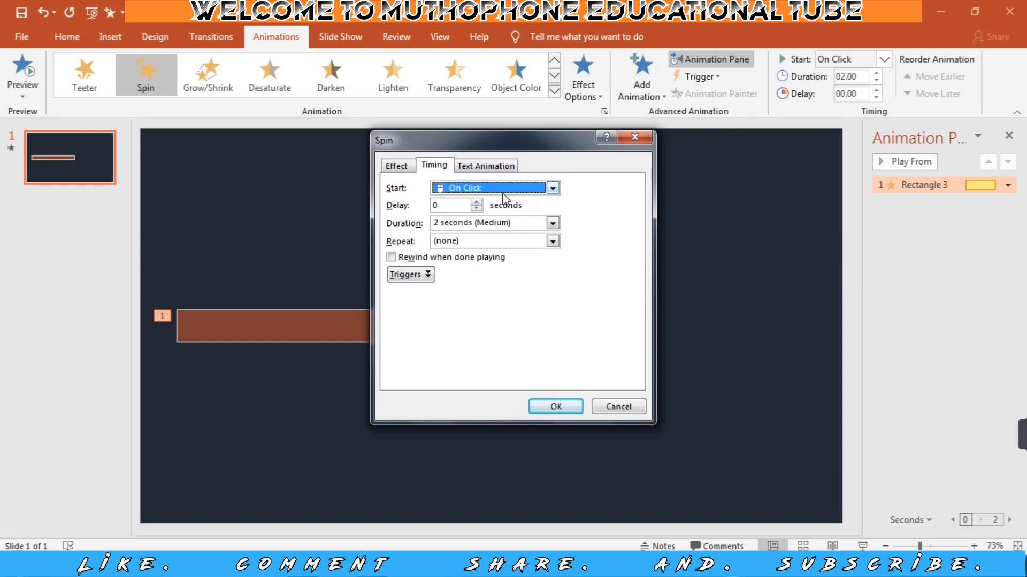
left_click(553, 188)
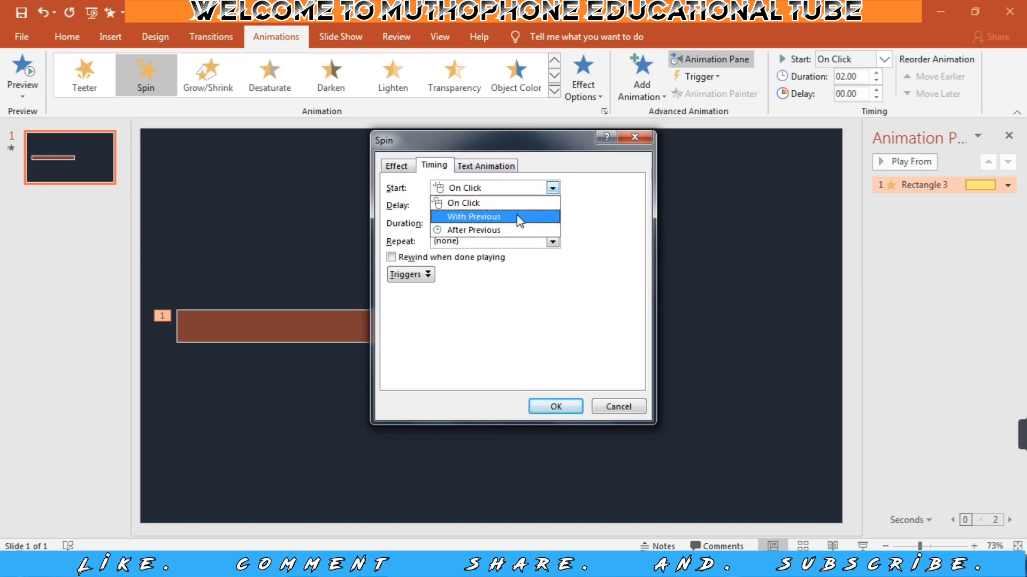
left_click(517, 216)
left_click(553, 223)
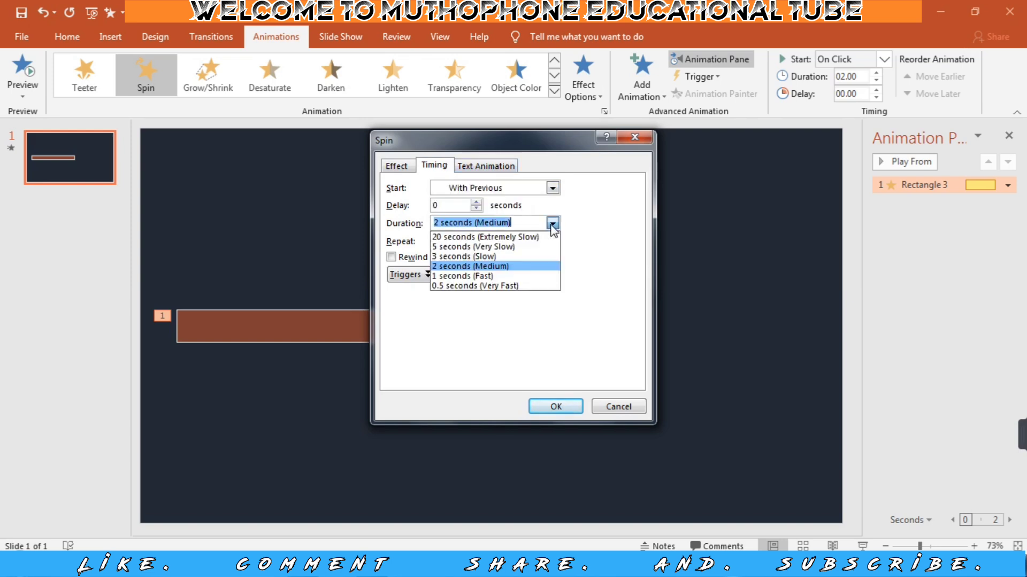
left_click(499, 247)
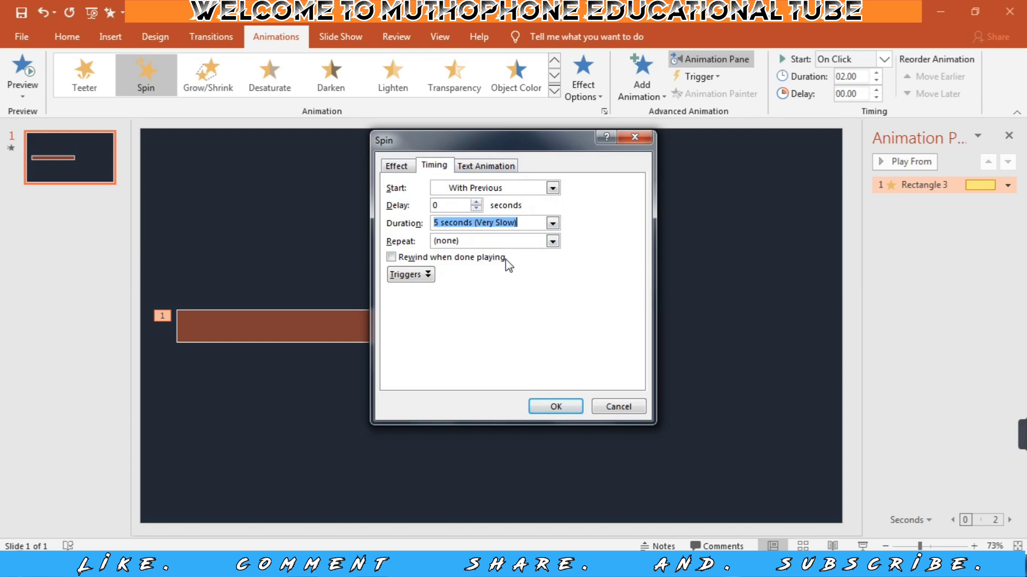
left_click(553, 241)
left_click(503, 324)
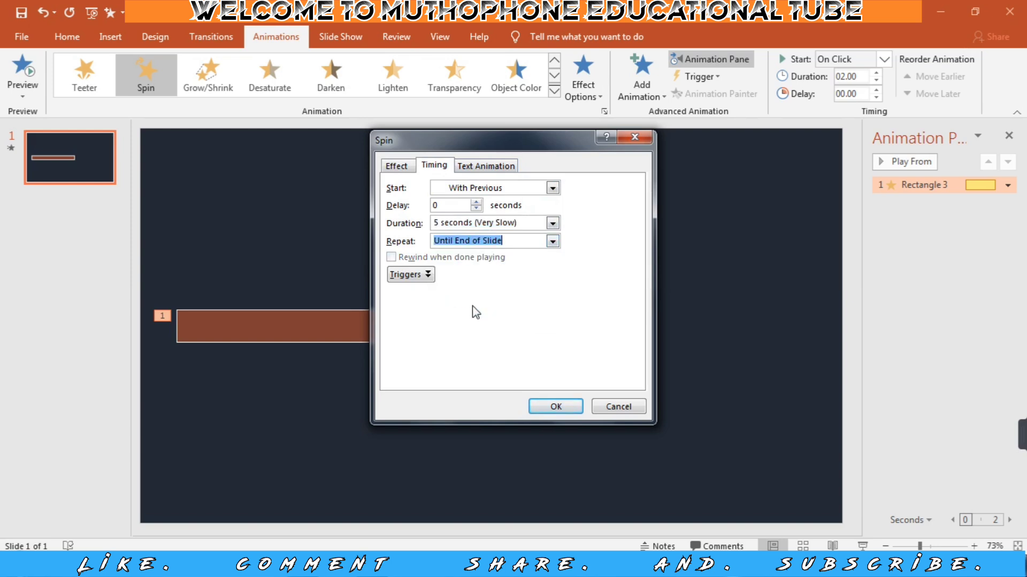
Turn on auto-reverse for the Spin animation and set its smooth start to 2.5 seconds.
left_click(403, 170)
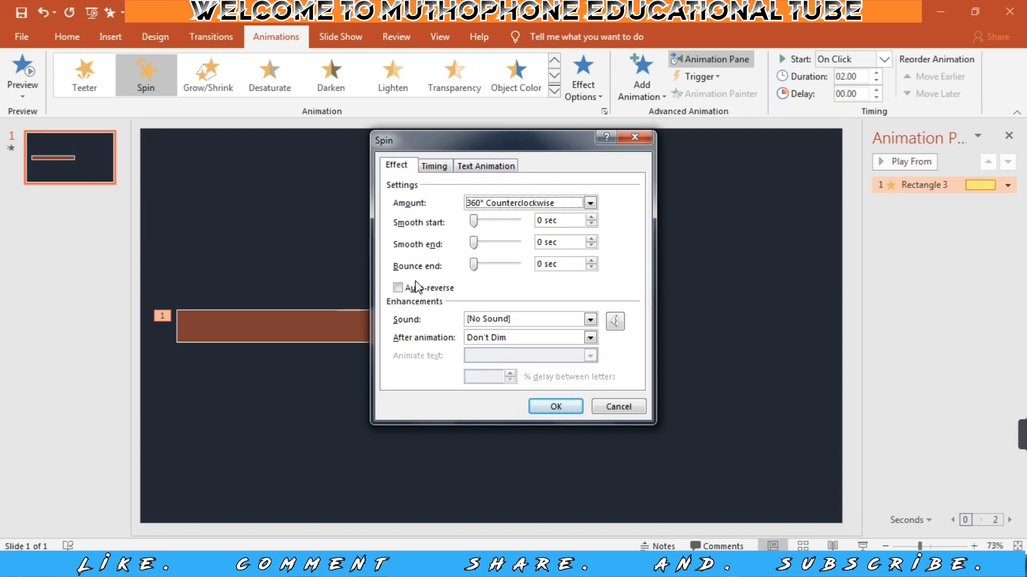
left_click(398, 289)
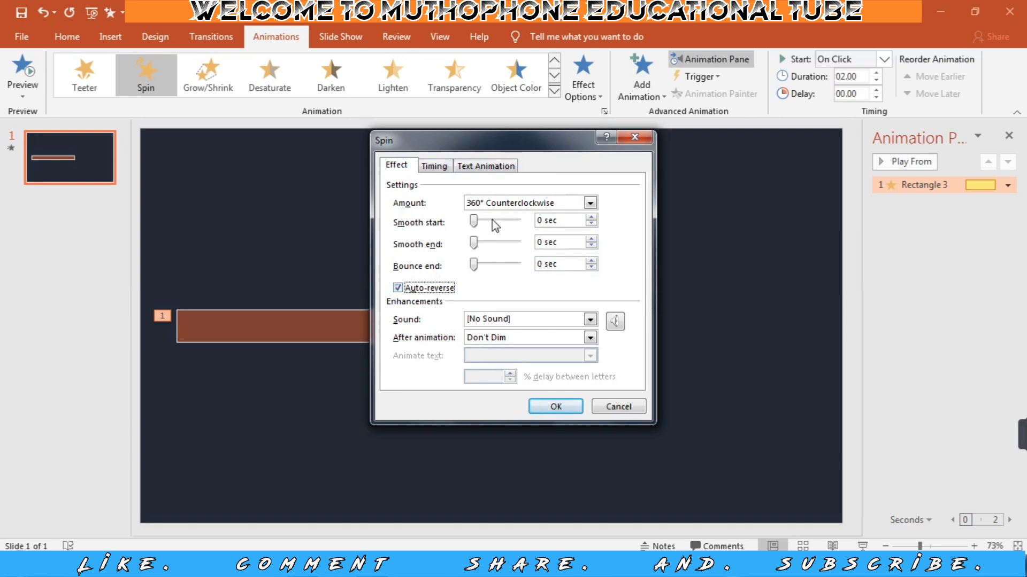
left_click_drag(475, 221, 506, 222)
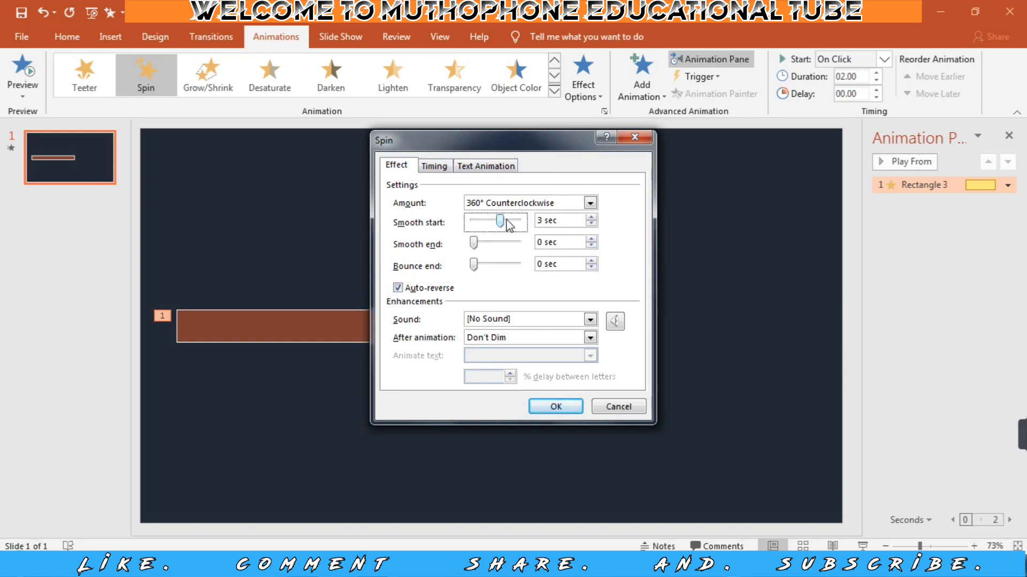
left_click(591, 223)
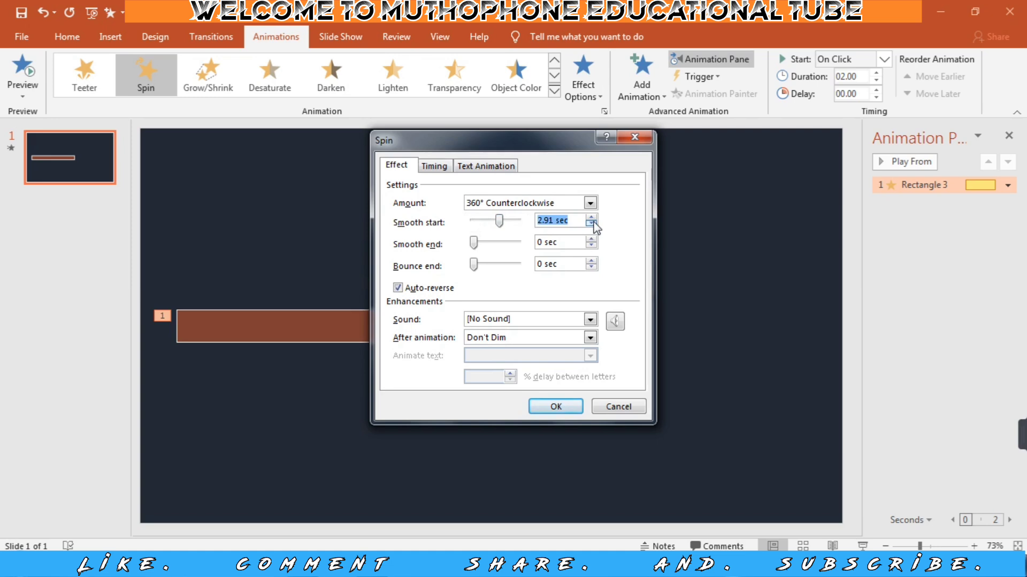
left_click(591, 224)
left_click(592, 224)
left_click(591, 224)
left_click(592, 223)
left_click(592, 223)
left_click(592, 224)
left_click(591, 224)
left_click(591, 224)
left_click(592, 224)
Raise the Spin animation's smooth end above 1 second and apply the effect settings.
left_click(496, 241)
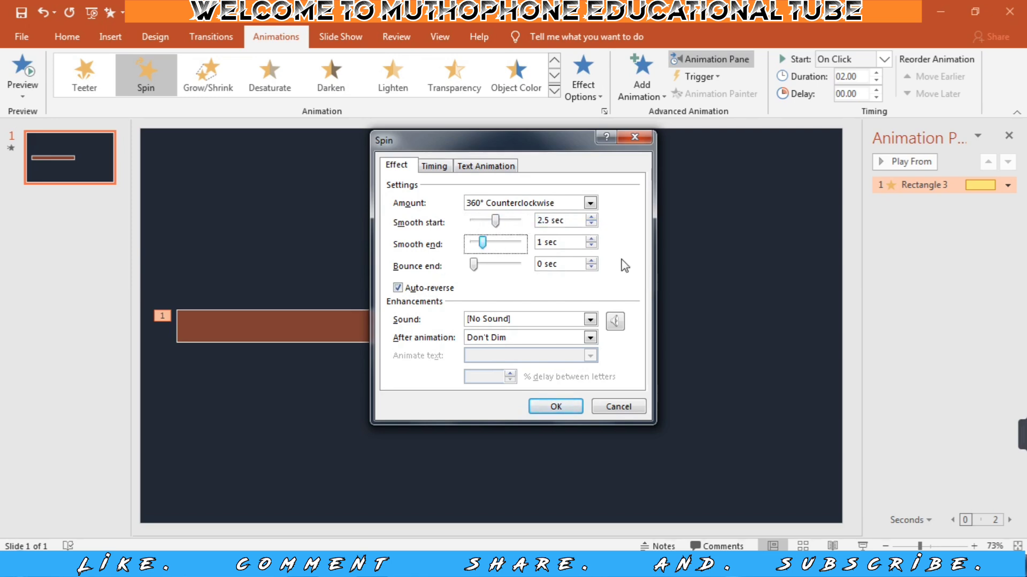
left_click(591, 240)
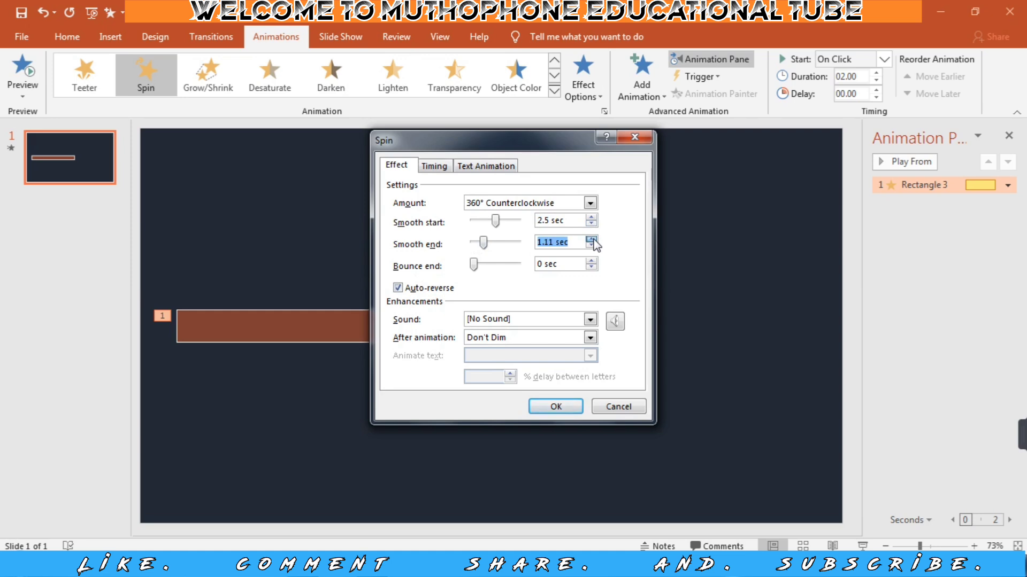
left_click(591, 240)
left_click(592, 239)
left_click(592, 240)
left_click(591, 239)
left_click(553, 409)
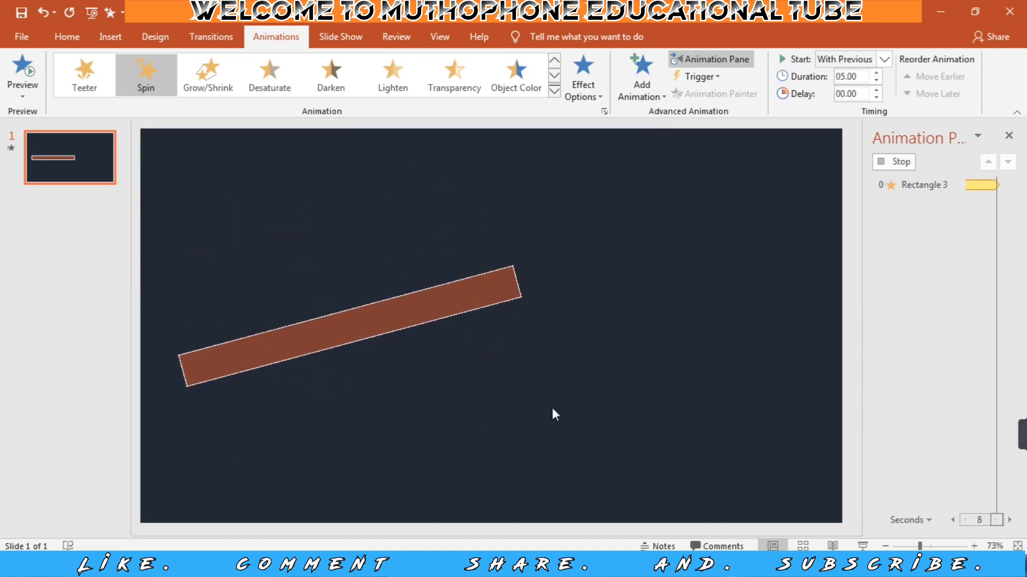
Add a Fill Color emphasis animation to the rectangle alongside the Spin and set it to start With Previous.
left_click(342, 329)
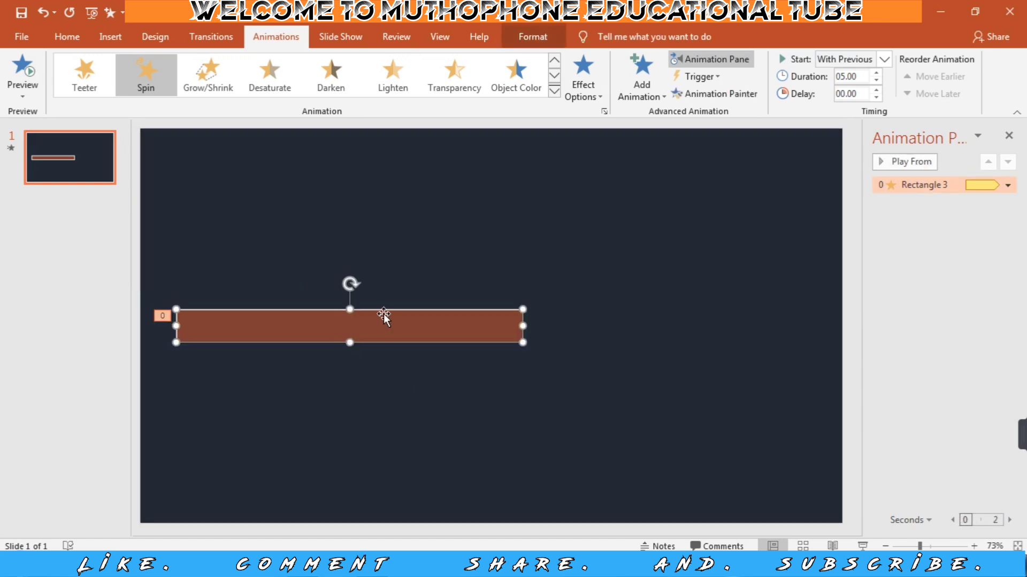
left_click(635, 100)
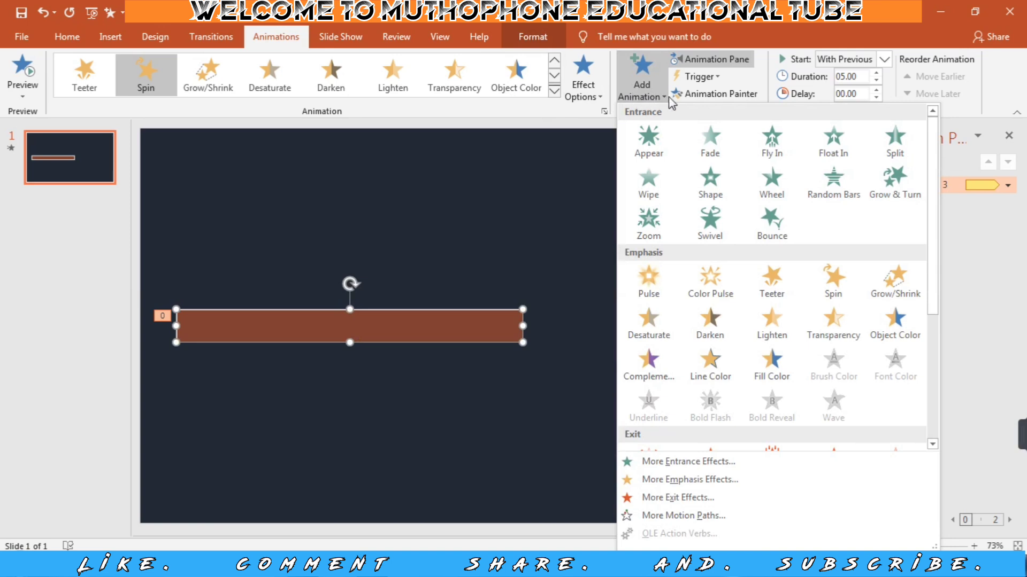
left_click(774, 382)
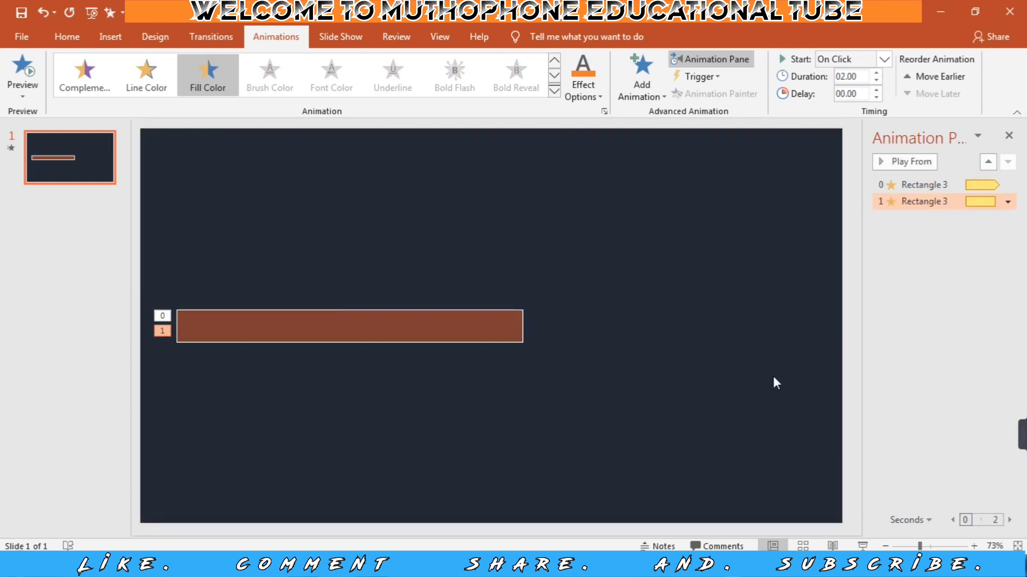
left_click(885, 59)
left_click(845, 92)
Give the Fill Color animation the rainbow style, auto-reverse and a smooth end of 2 seconds.
left_click(1007, 202)
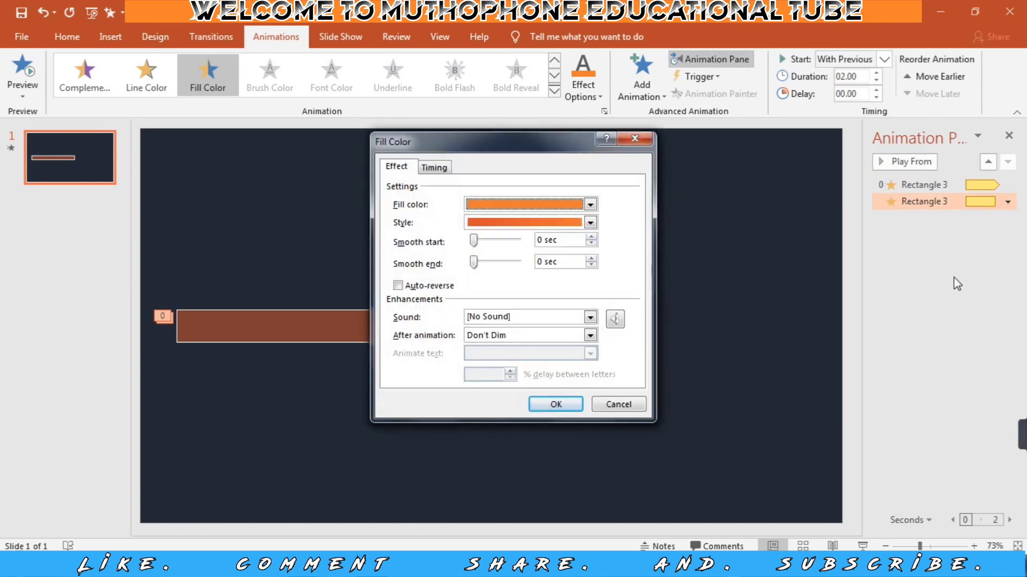
left_click(590, 223)
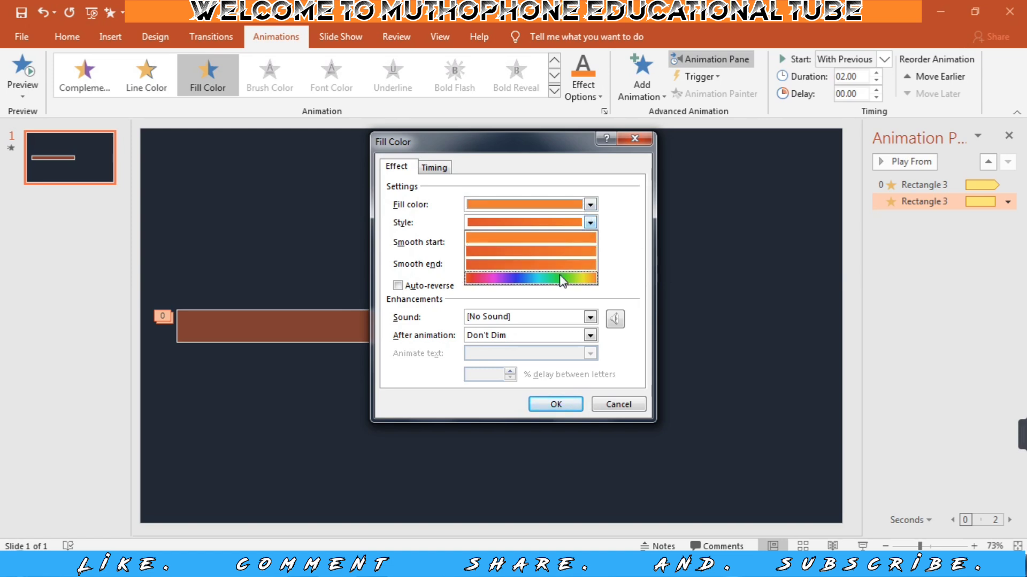
left_click(561, 279)
left_click(398, 286)
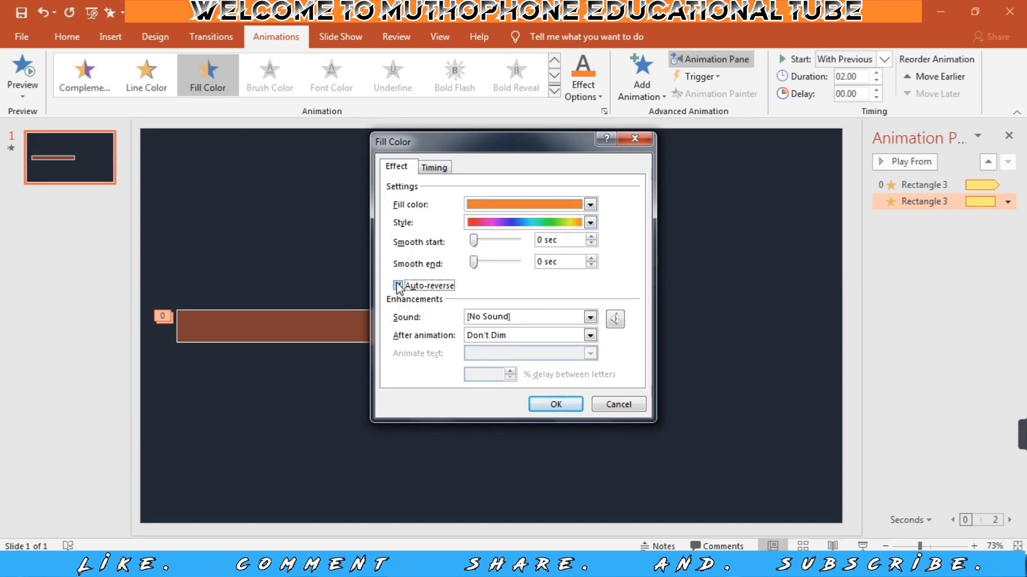
left_click_drag(474, 262, 539, 267)
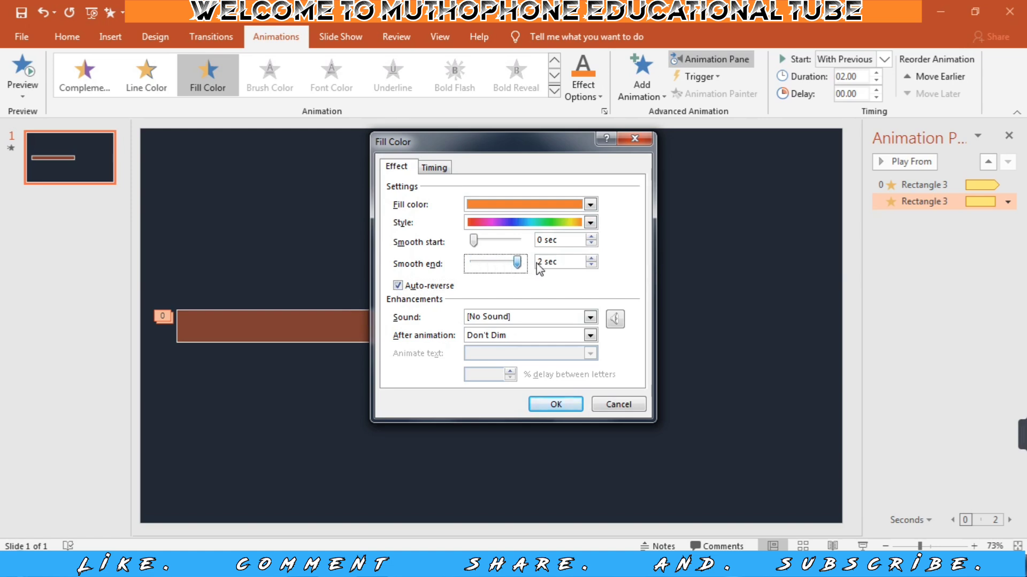
Set the Fill Color animation's duration to 5 seconds (Very Slow), repeating Until End of Slide, and apply the settings.
left_click(434, 167)
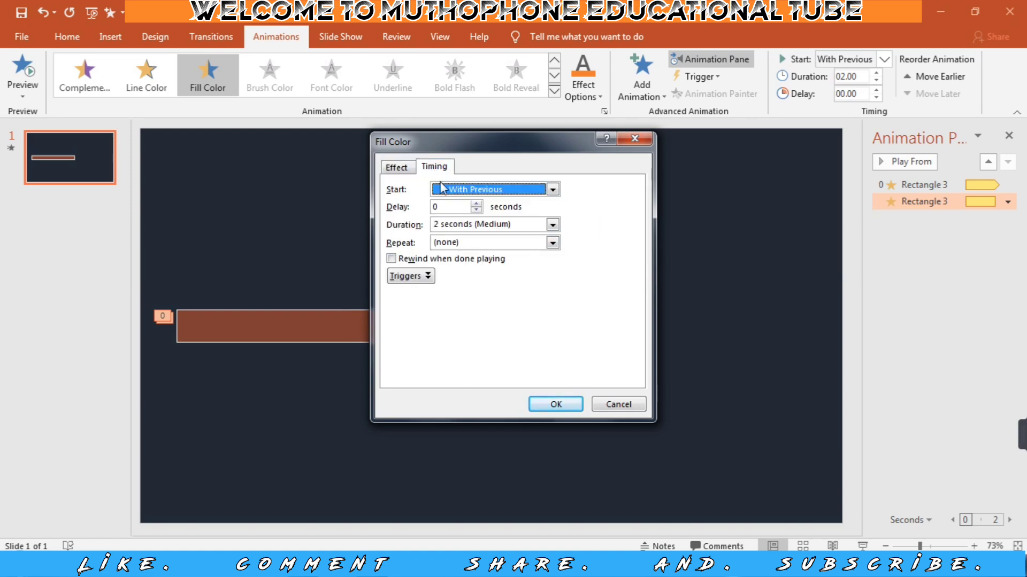
left_click(554, 225)
left_click(514, 248)
left_click(552, 244)
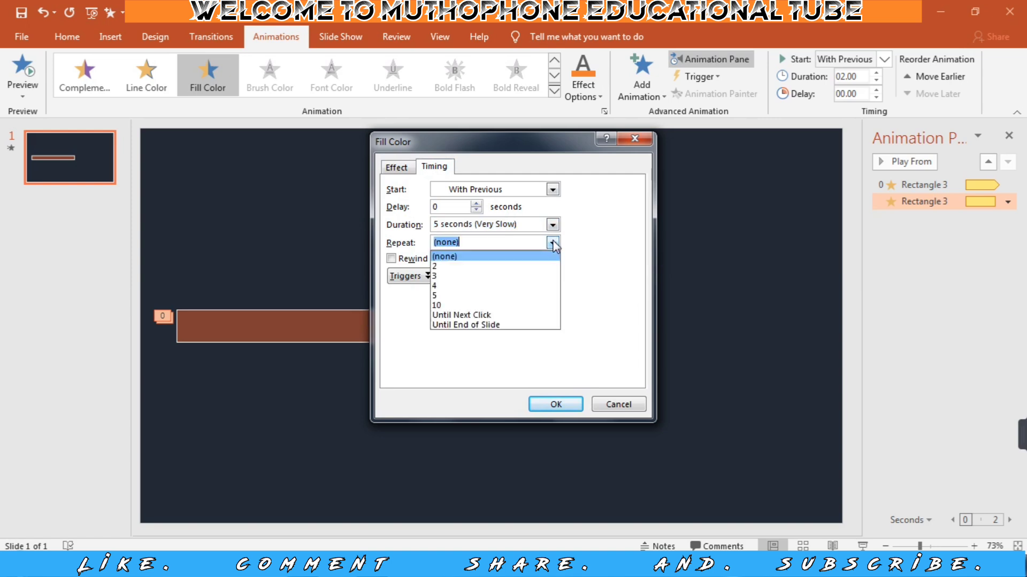
left_click(490, 325)
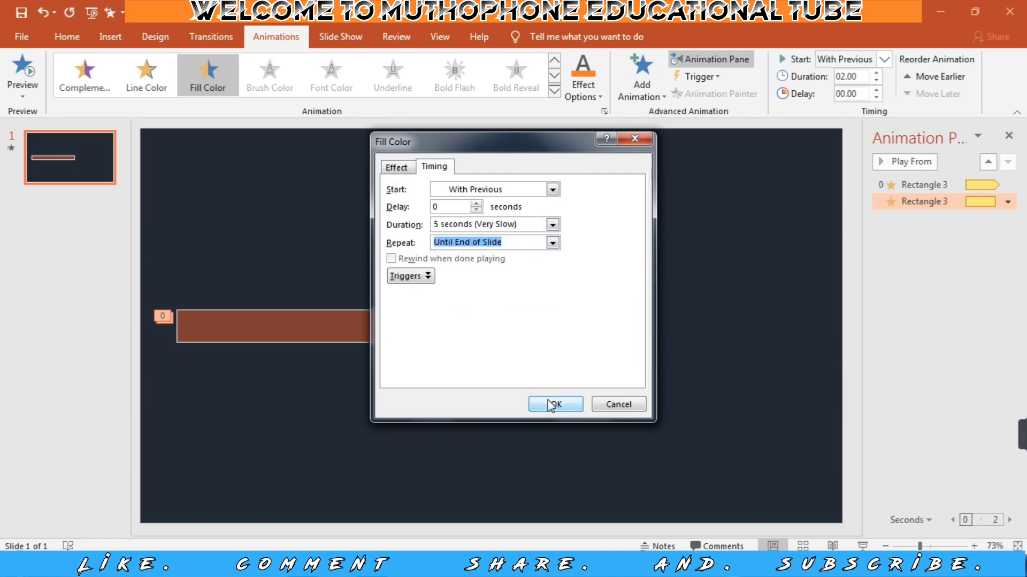
left_click(550, 405)
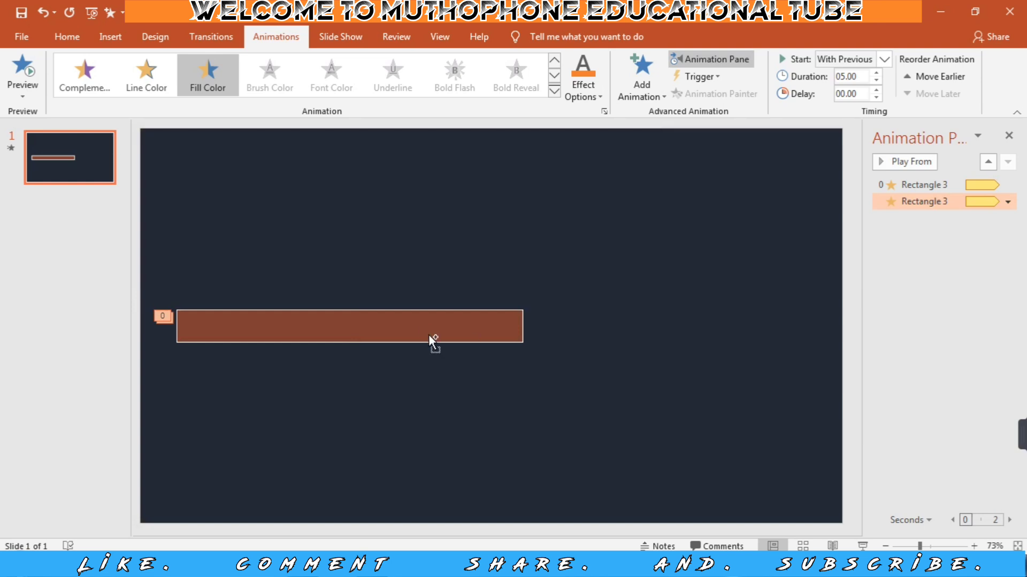
Duplicate the animated rectangle nine times in a row, offsetting each overlapping copy slightly to the right of the previous one.
left_click(416, 327)
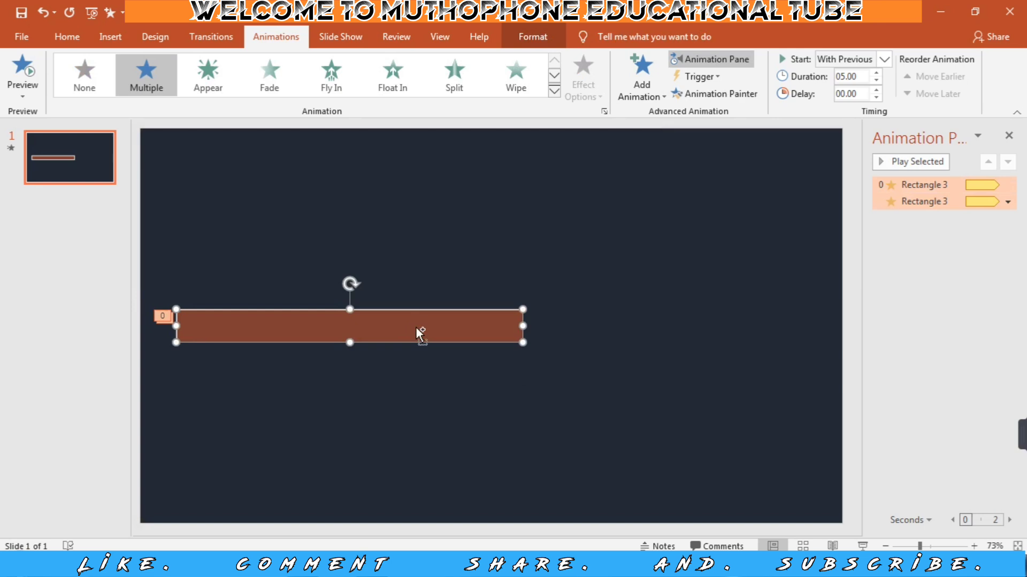
left_click_drag(416, 326, 521, 324)
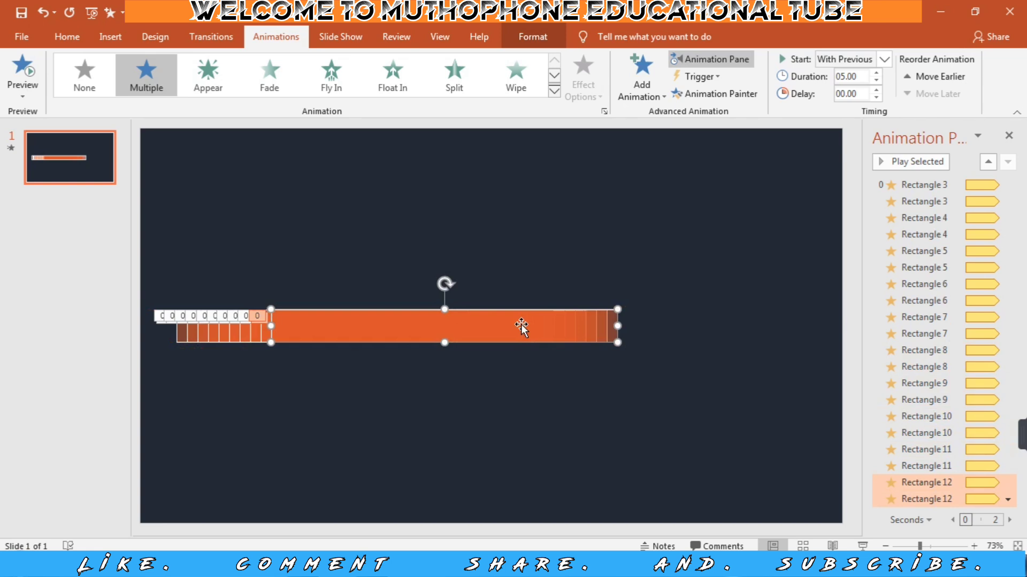
Set the delay of both Rectangle 4 animations to 0.10 seconds.
left_click(940, 219)
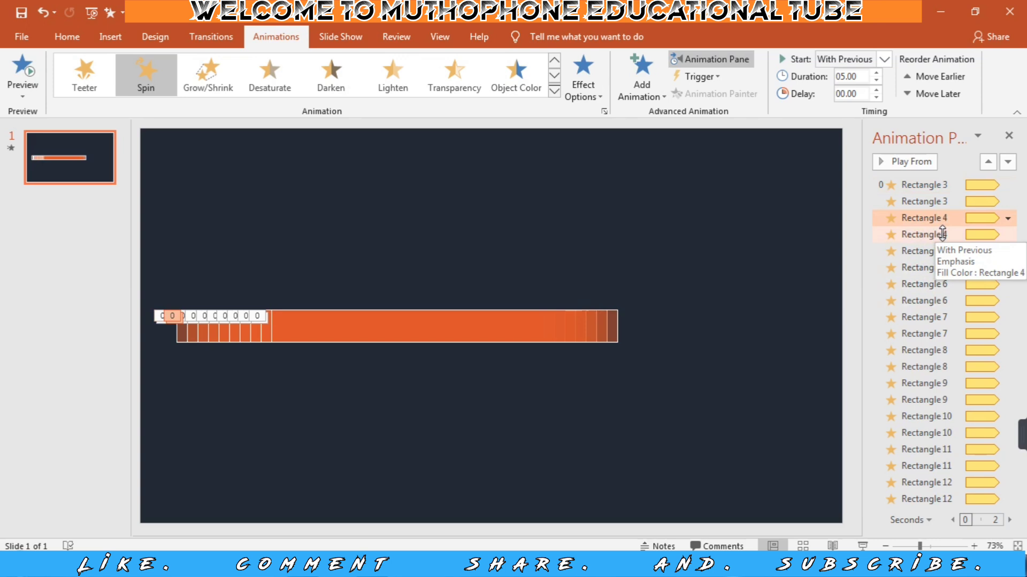
left_click(943, 233, "shift")
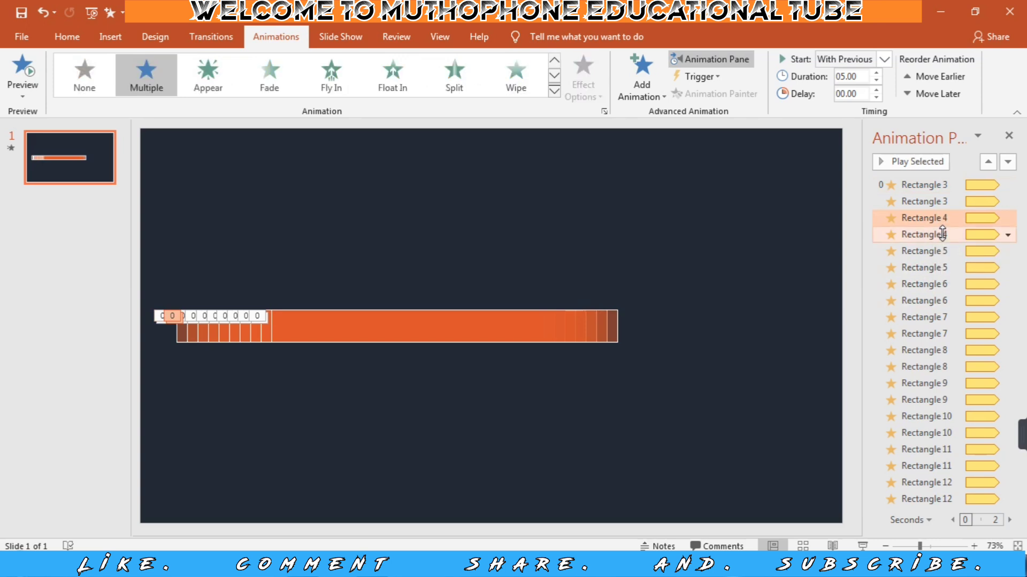
left_click(860, 94)
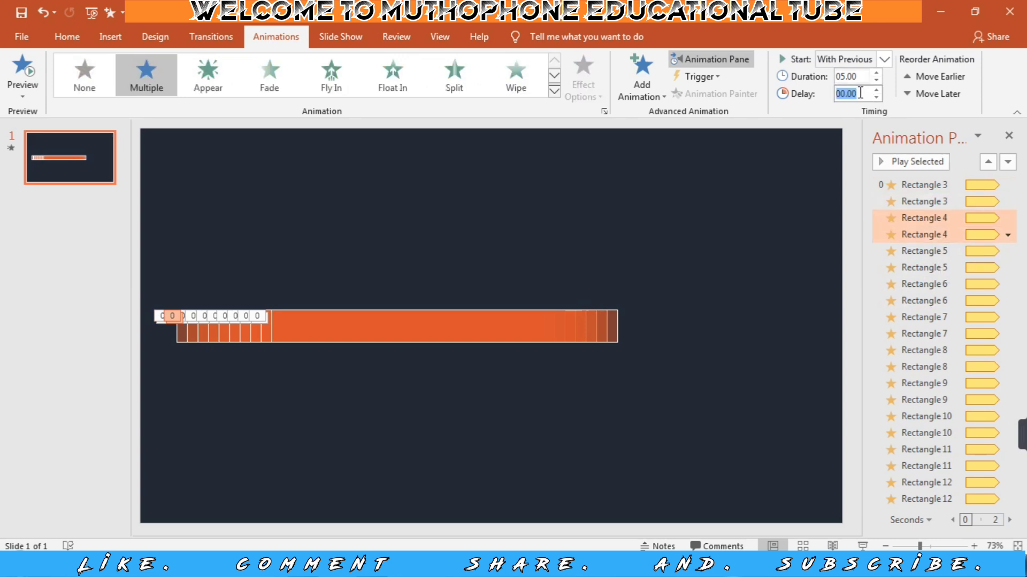
type(".10")
key("Return")
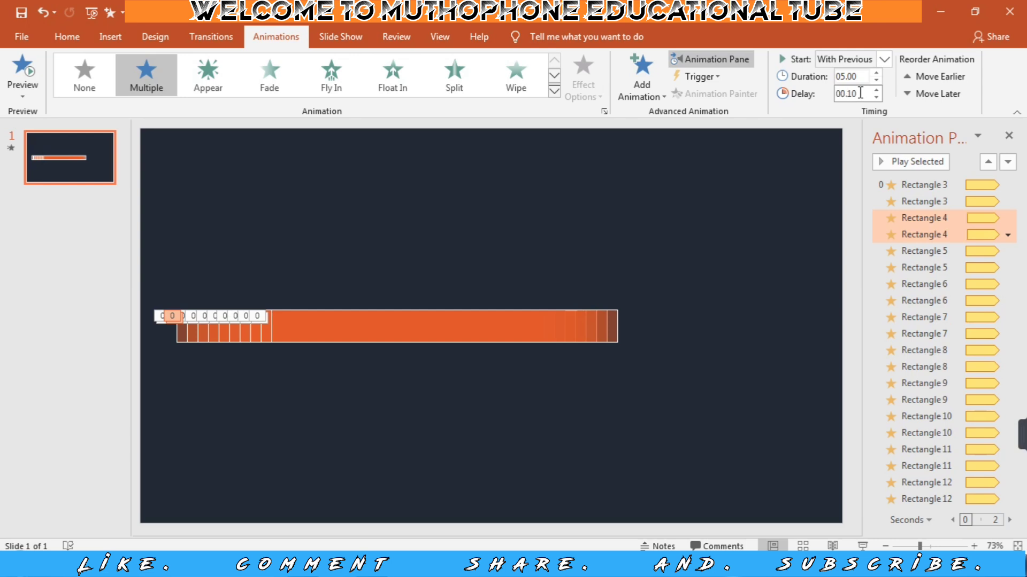
Set the delay of both Rectangle 5 animations to 0.2 seconds.
left_click(939, 252)
left_click(937, 263, "shift")
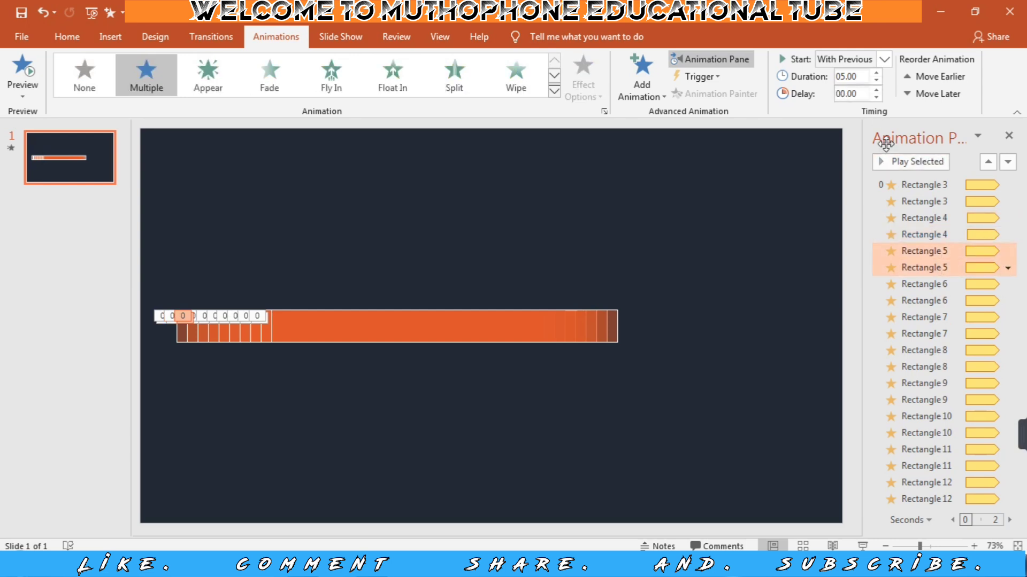
double_click(854, 94)
type(".2")
Give both Rectangle 6 animations a slightly longer delay than the Rectangle 5 animations.
left_click(931, 284)
left_click(932, 299, "shift")
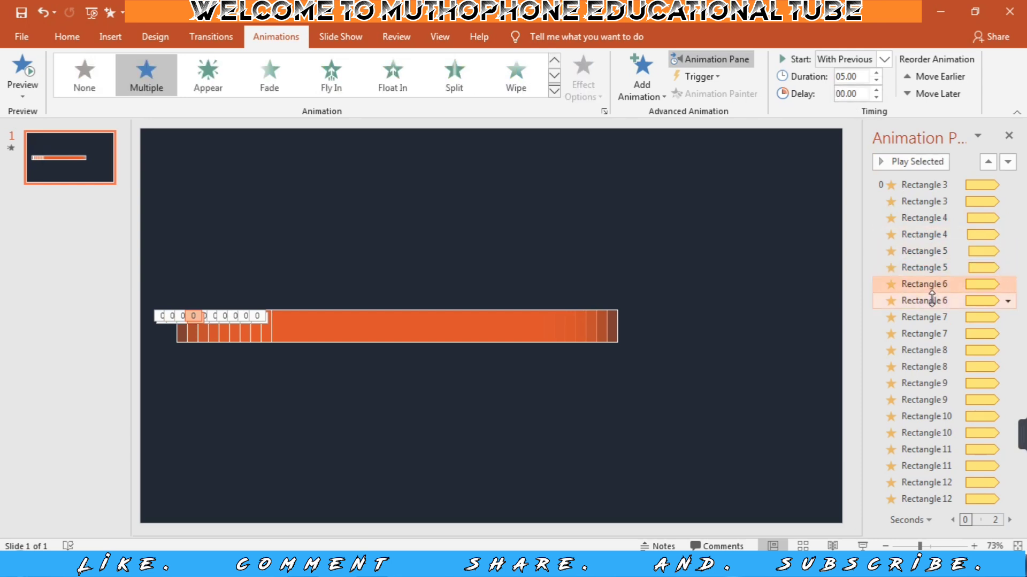
double_click(854, 94)
type(".30")
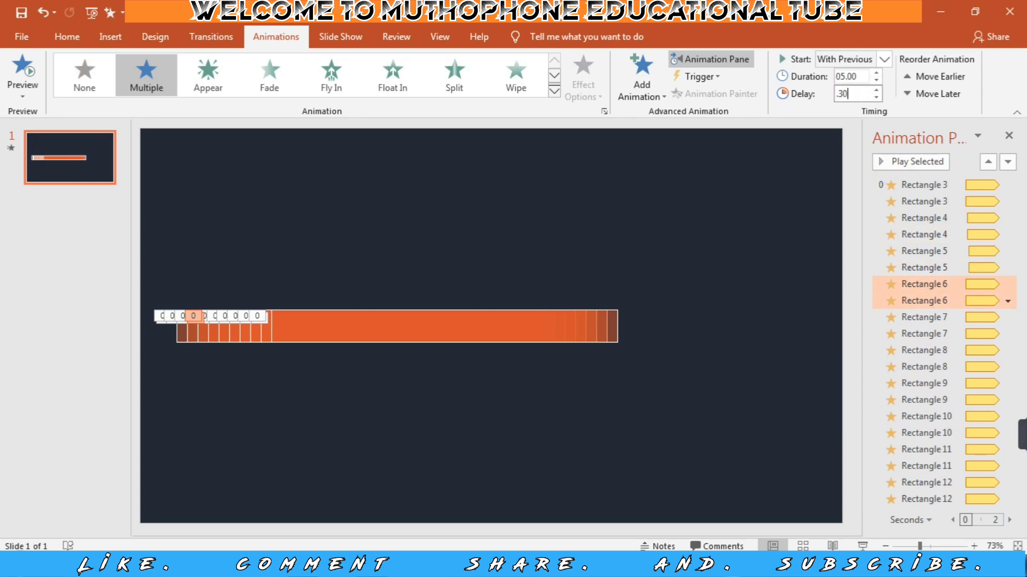
key("Return")
Set the delay of both Rectangle 7 animations to 0.40 seconds.
left_click(932, 318)
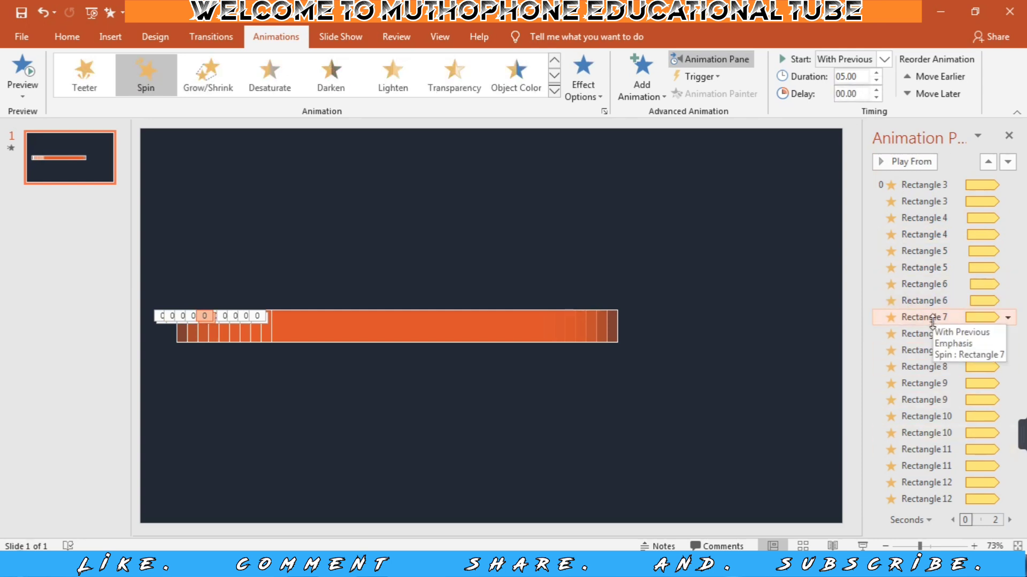
left_click(932, 335, "shift")
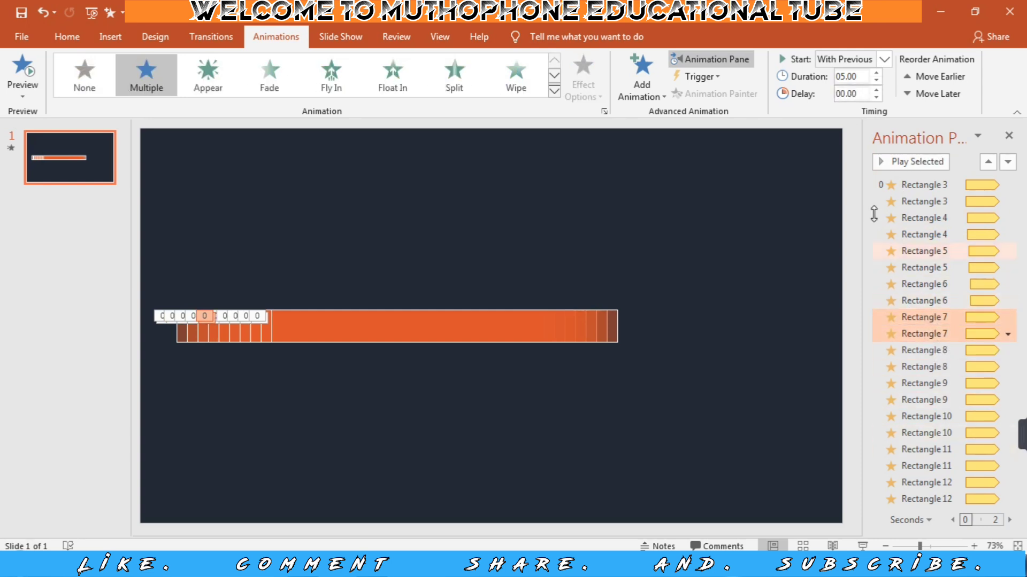
double_click(858, 94)
type(".40")
key("Return")
Set the delay of both Rectangle 8 animations to 0.50 seconds.
left_click(944, 351)
left_click(943, 367)
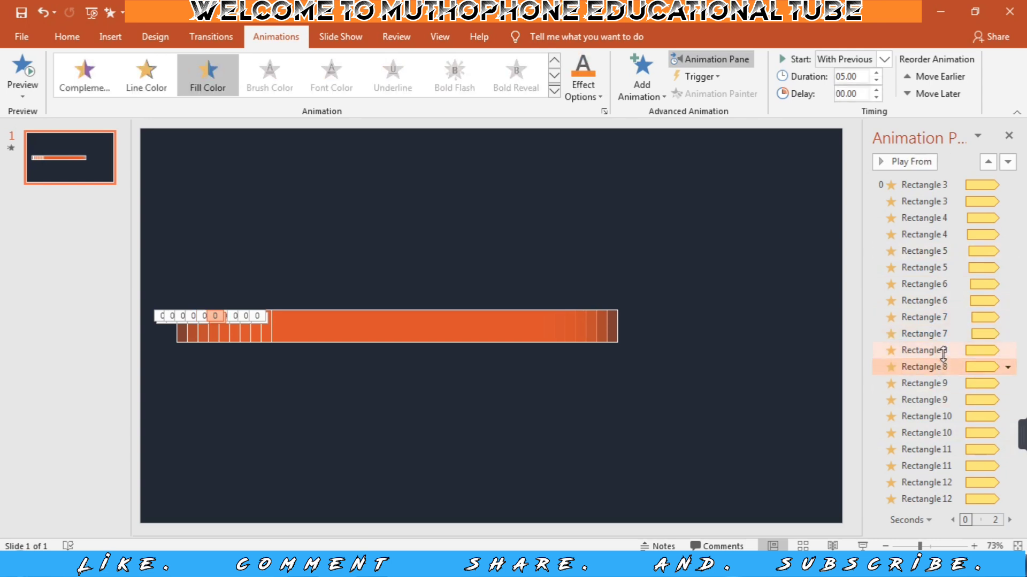
left_click(941, 355)
left_click(941, 366, "shift")
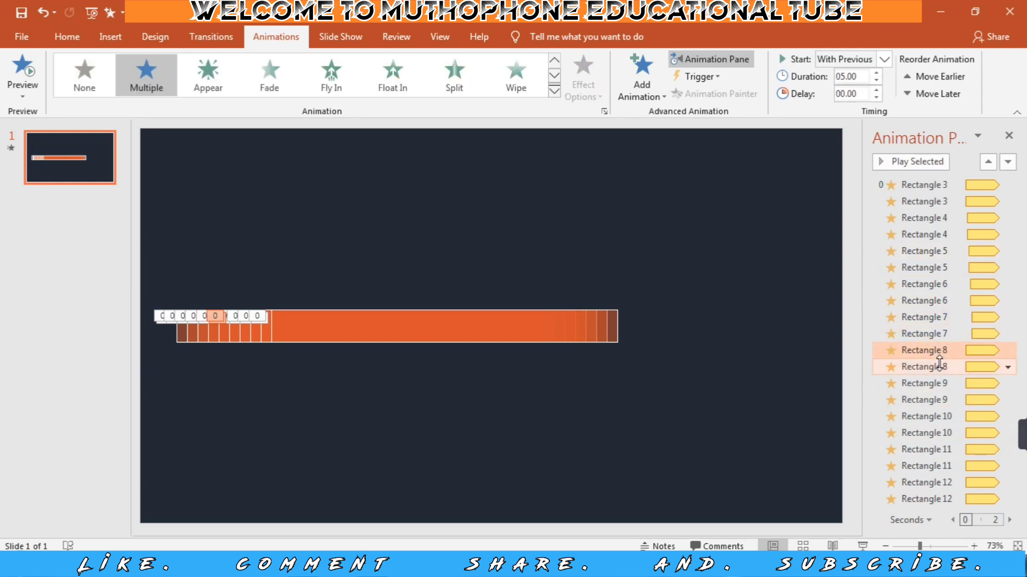
double_click(855, 94)
type(".")
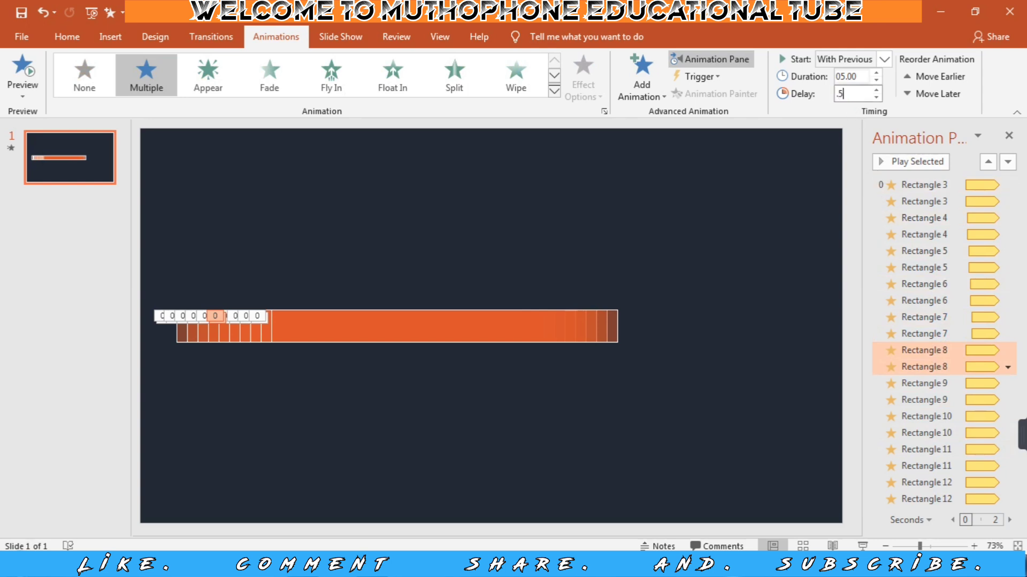
type("50")
key("Return")
Set the delay of both Rectangle 9 animations to 0.60 seconds.
left_click(930, 383)
left_click(929, 400, "shift")
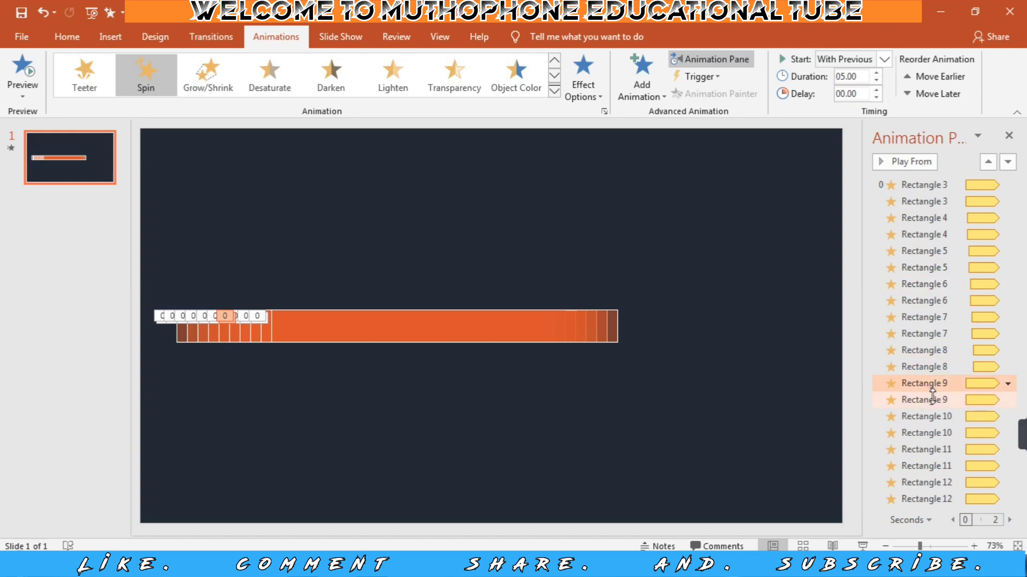
double_click(861, 95)
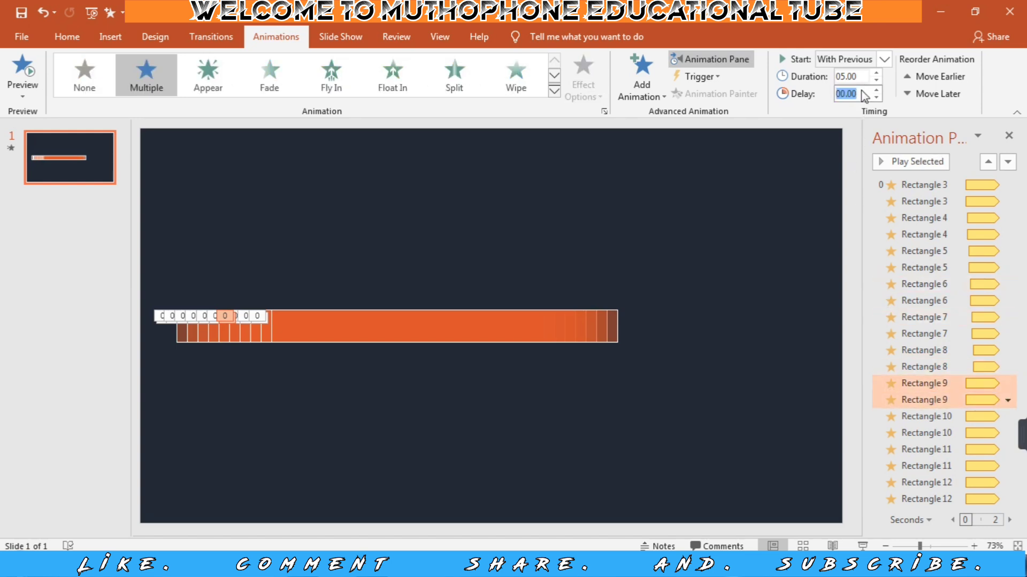
type(".60")
key("Return")
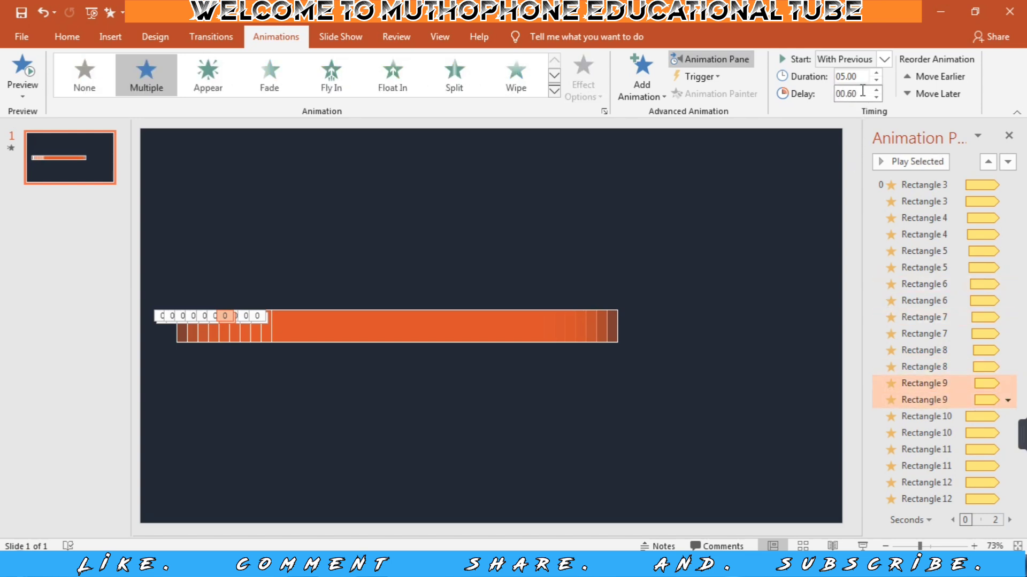
Set the delay of both Rectangle 10 animations to 0.70 seconds.
left_click(946, 417)
left_click(941, 435, "shift")
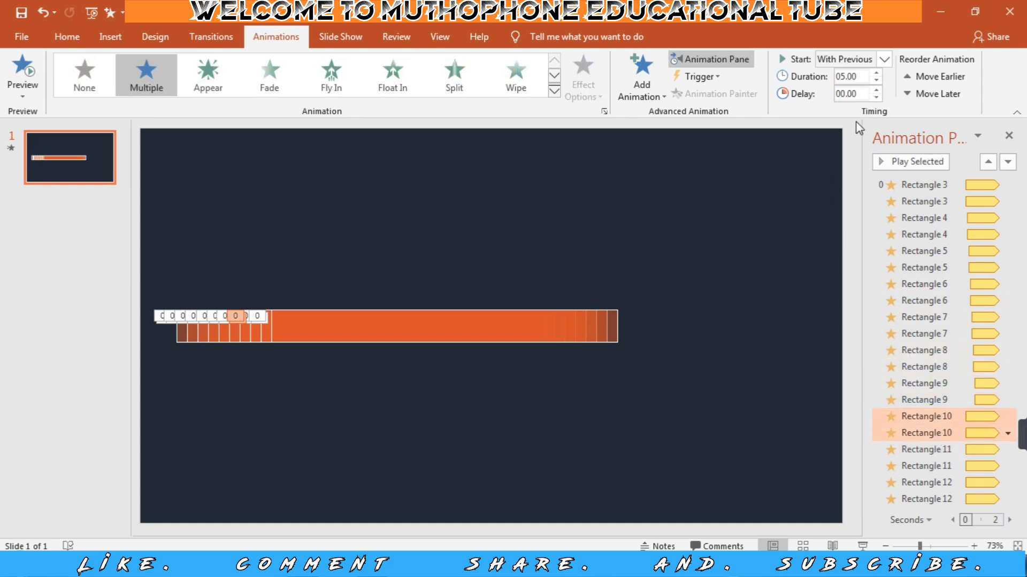
double_click(846, 94)
key("BackSpace")
type(".70")
key("Return")
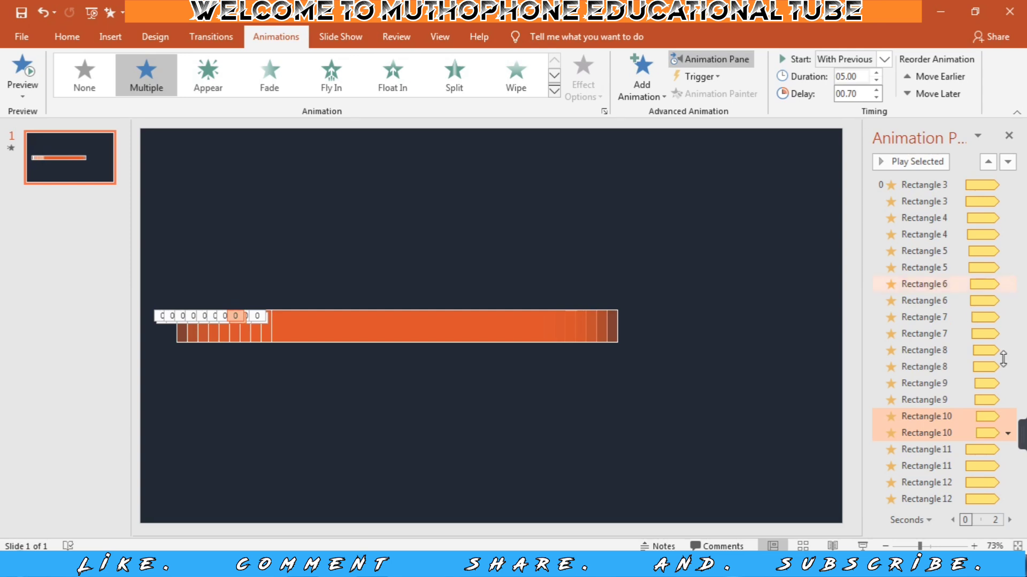
Set the delay of both Rectangle 11 animations to 0.80 seconds.
left_click(942, 449)
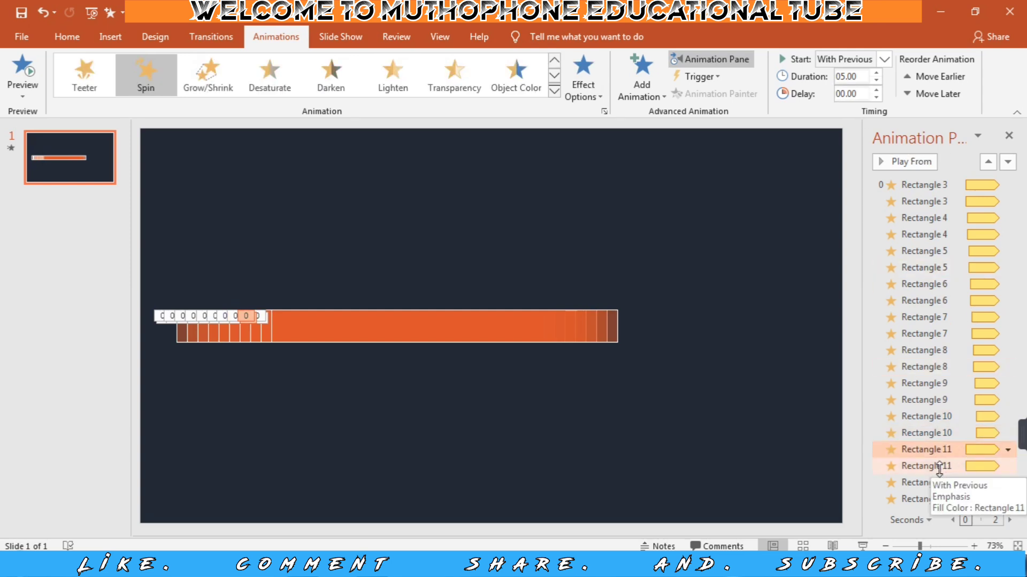
left_click(939, 467)
left_click(944, 449)
left_click(940, 466, "shift")
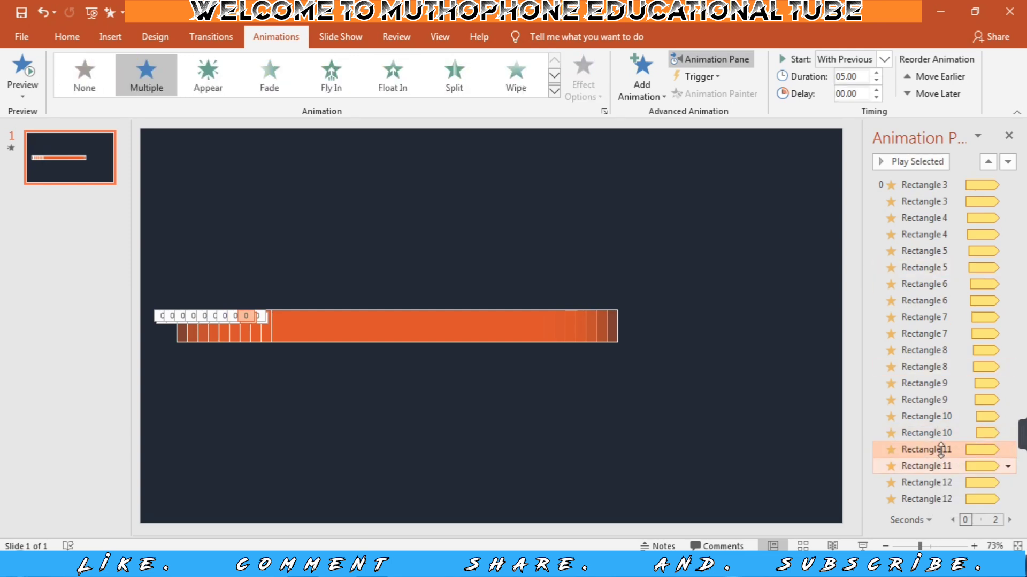
double_click(857, 94)
type(".5")
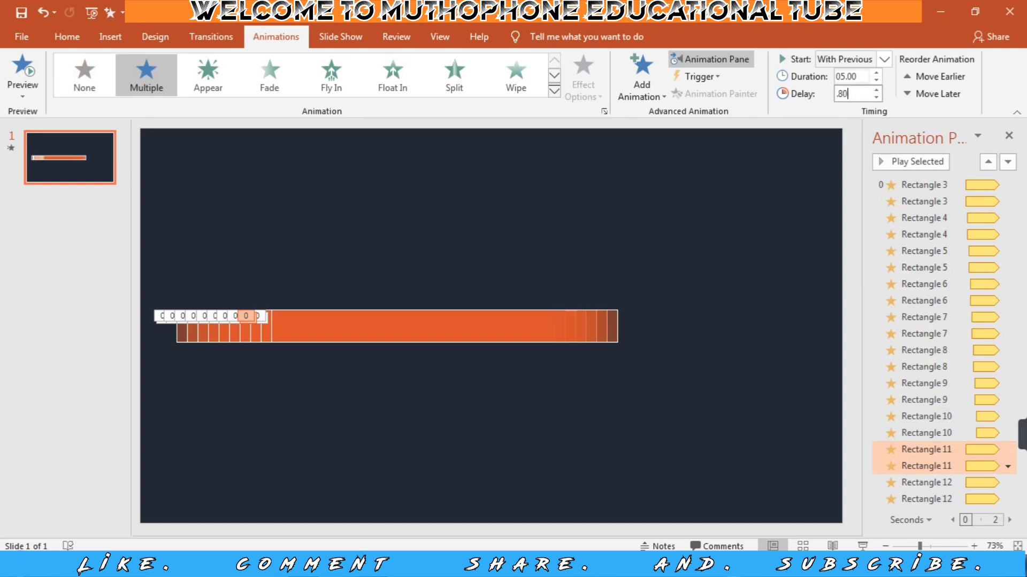
key("Return")
Set the delay of both Rectangle 12 animations to 0.90 seconds and play the slide show to check the motion.
left_click(922, 484)
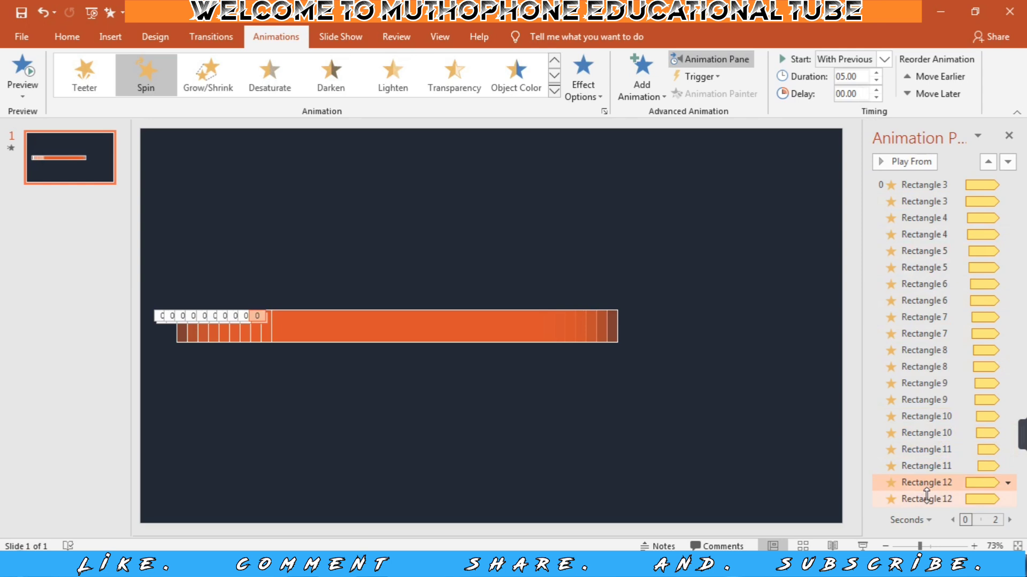
left_click(927, 498, "shift")
double_click(856, 93)
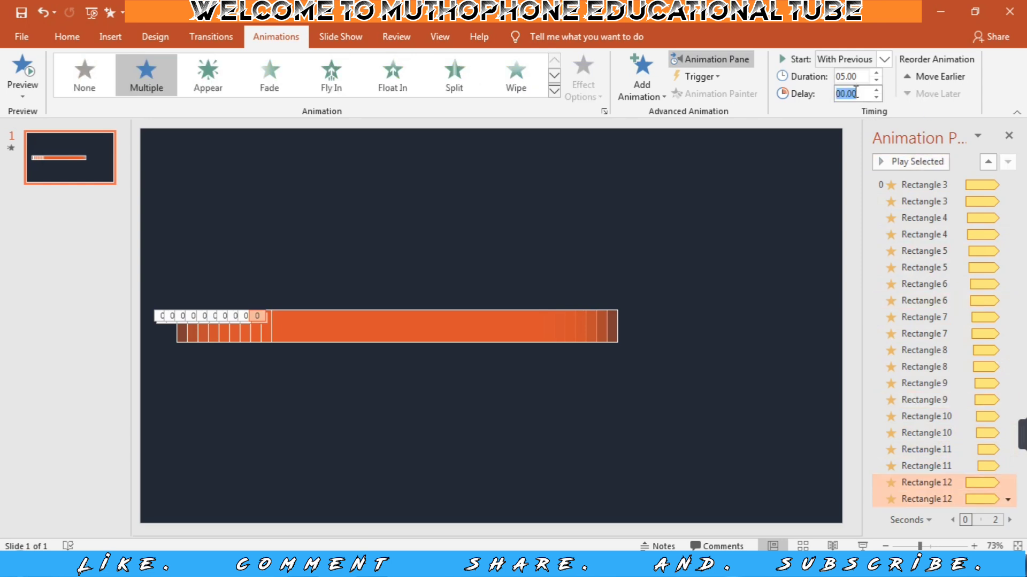
type(".90")
key("Return")
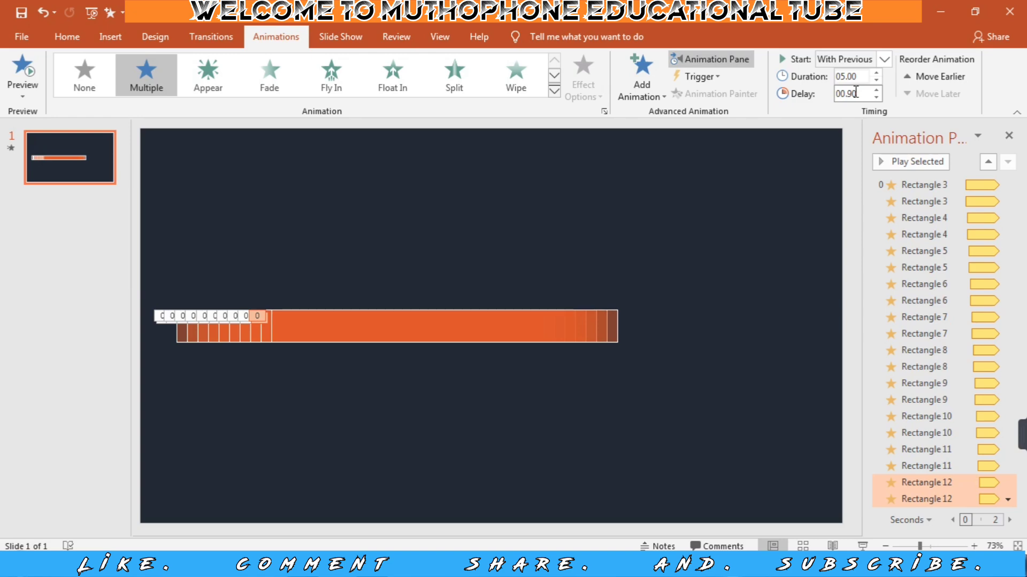
left_click(862, 546)
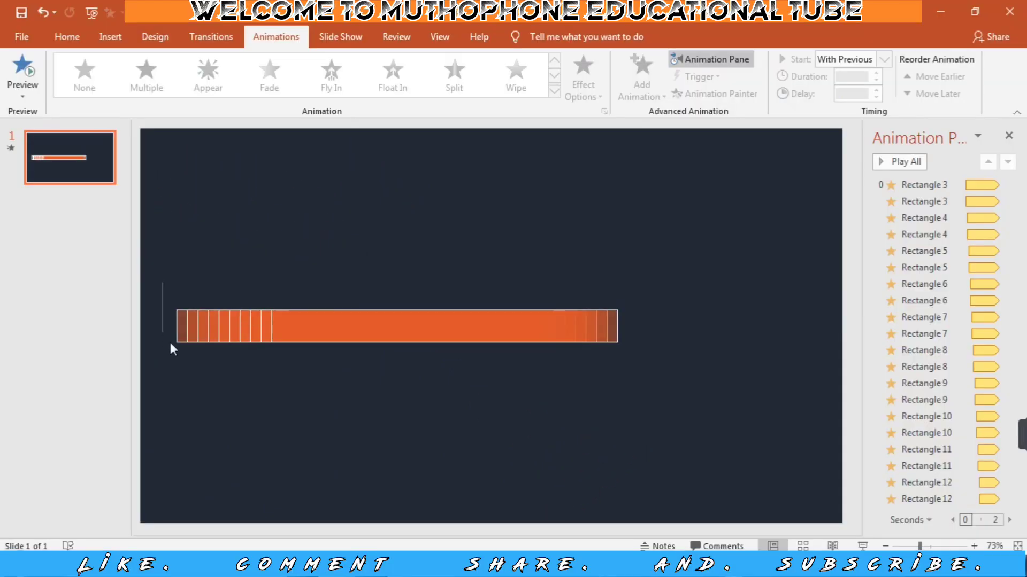
Duplicate all ten animated bars and place the copies directly below the originals, aligned with them.
left_click_drag(162, 282, 623, 373)
left_click_drag(481, 327, 481, 393)
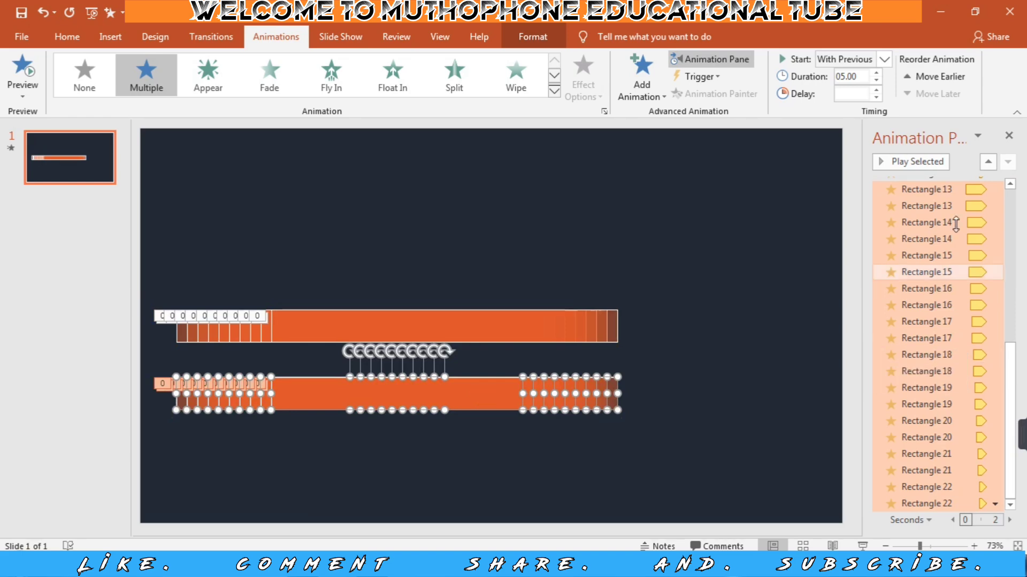
Set the direction of the Spin animations of Rectangles 13 to 22 to Clockwise and check the result in the slide show.
left_click(910, 190)
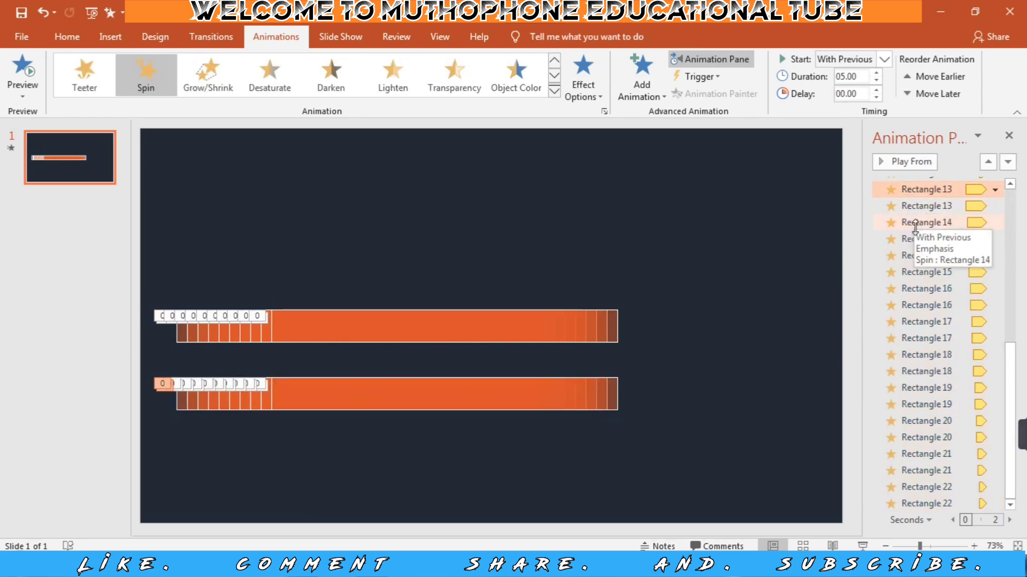
left_click(914, 222, "ctrl")
left_click(917, 256, "ctrl")
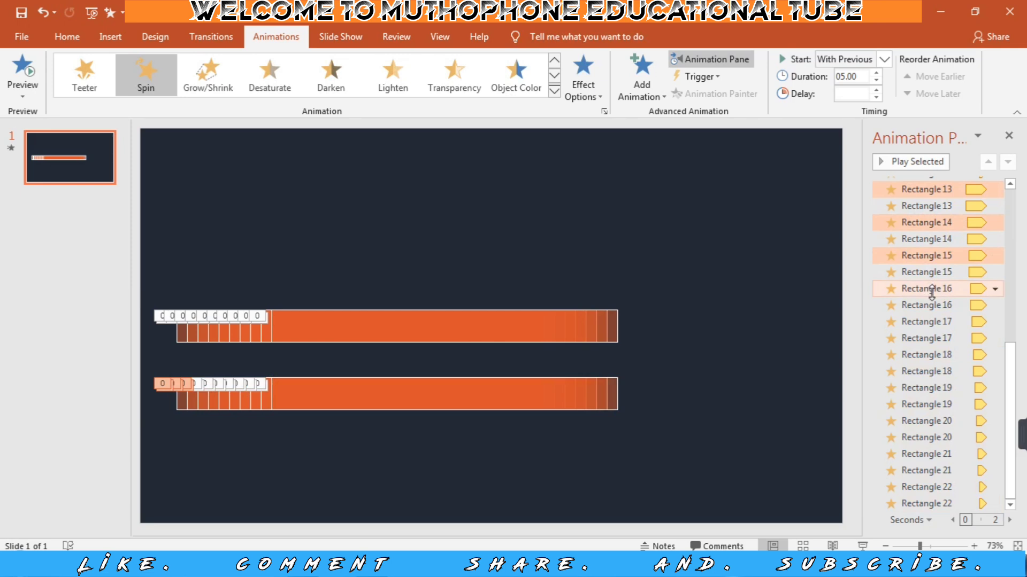
left_click(931, 289, "ctrl")
left_click(932, 322, "ctrl")
left_click(937, 355, "ctrl")
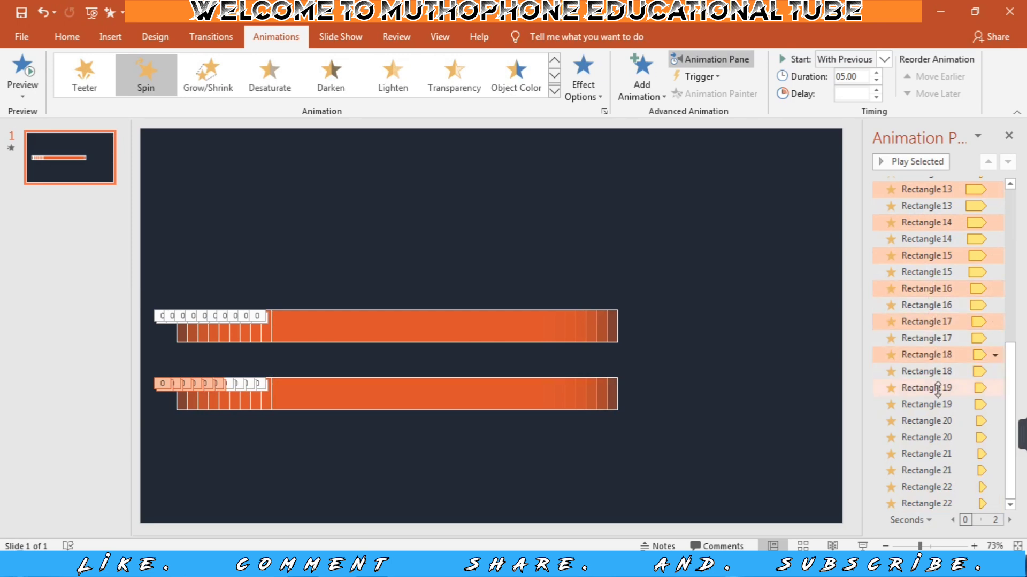
left_click(937, 388, "ctrl")
left_click(937, 421, "ctrl")
left_click(941, 454, "ctrl")
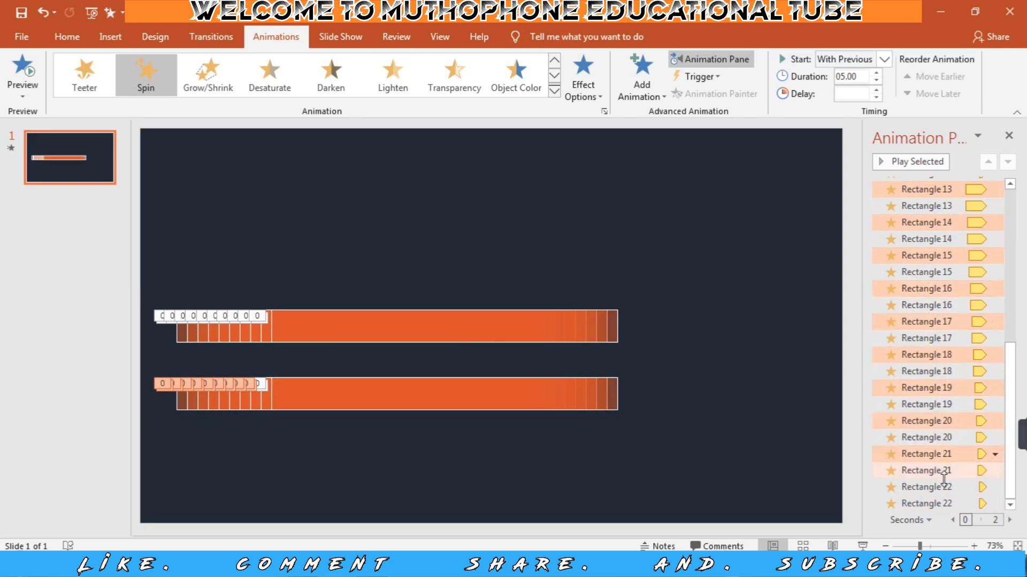
left_click(944, 487, "ctrl")
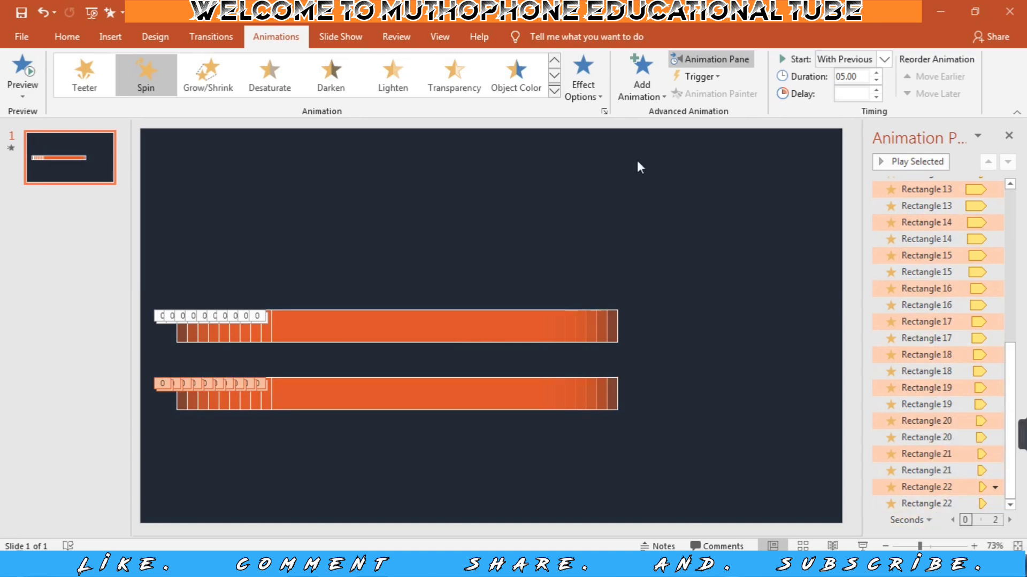
left_click(600, 98)
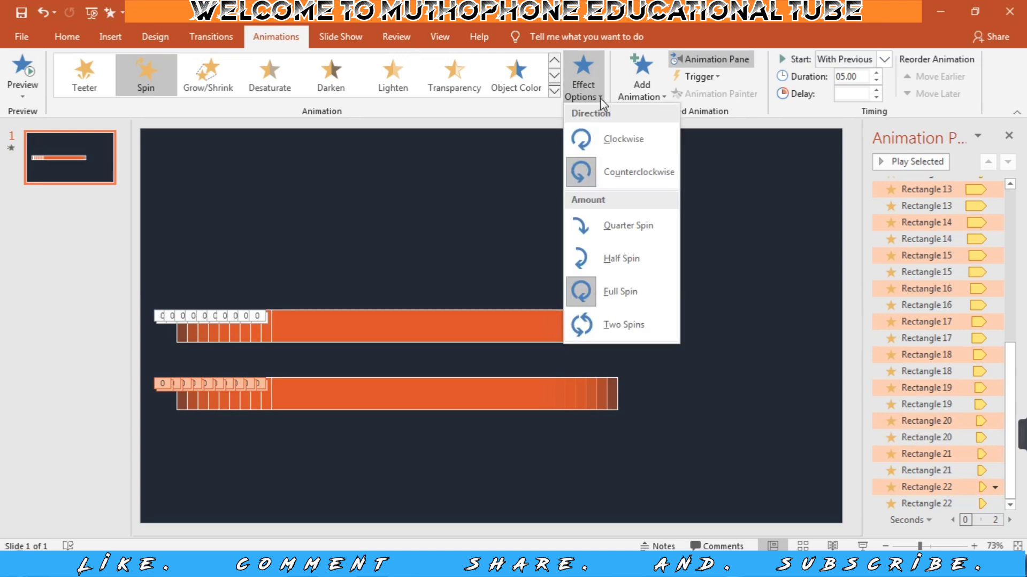
left_click(611, 140)
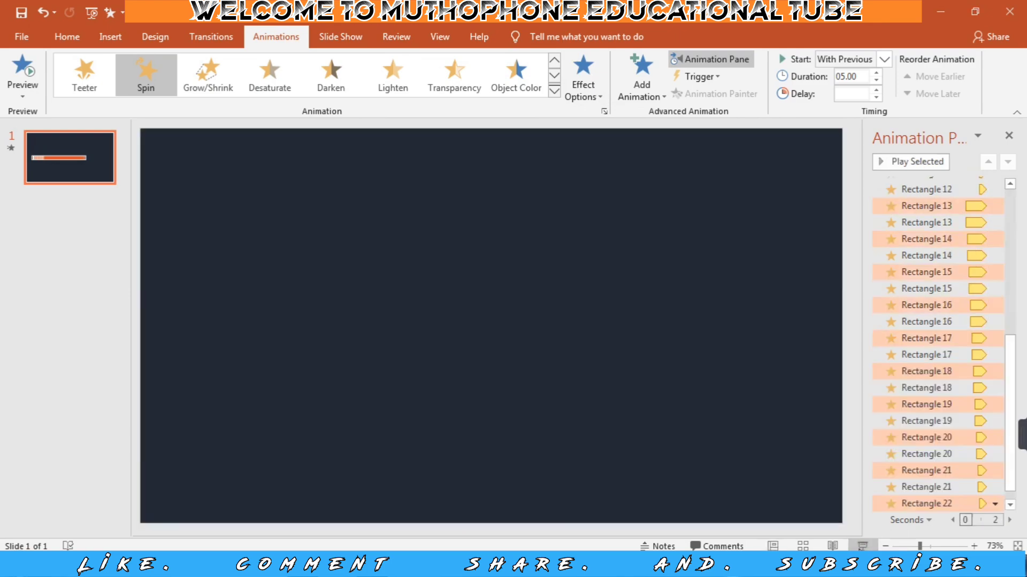
key("F5")
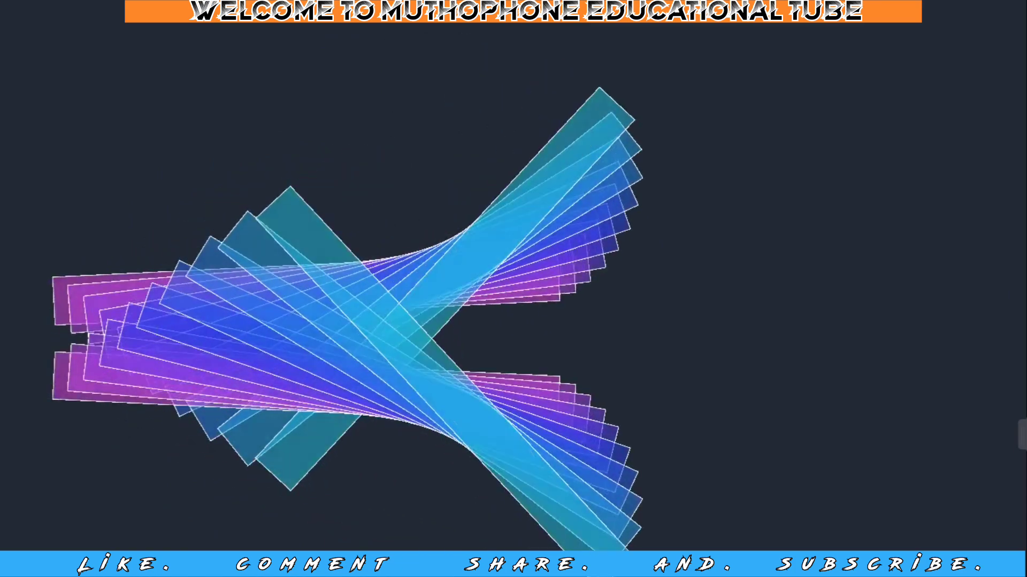
key("Escape")
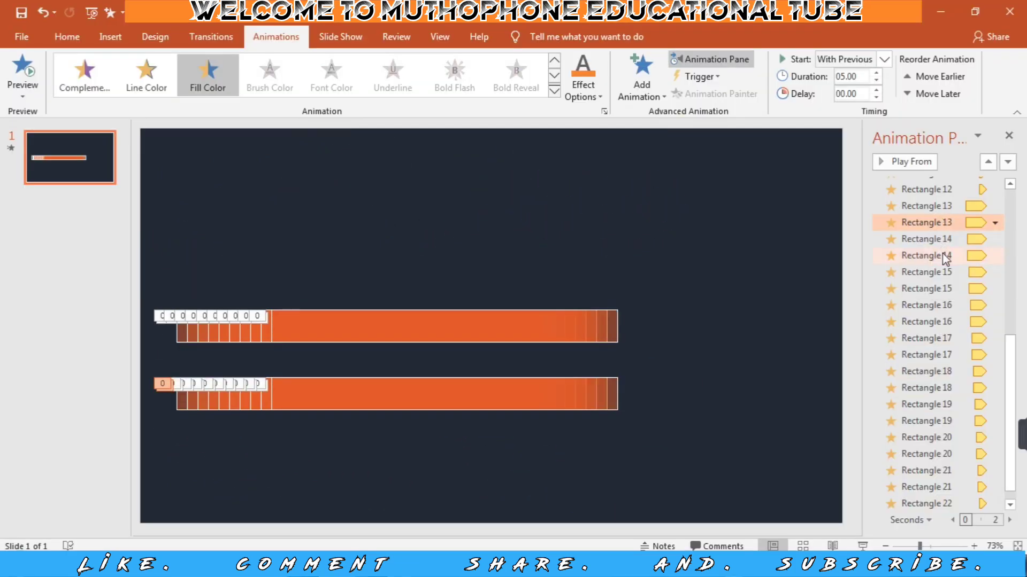
Change the style of the Fill Color animations of Rectangles 13 to 22 to the rainbow spectrum.
left_click(947, 289, "ctrl")
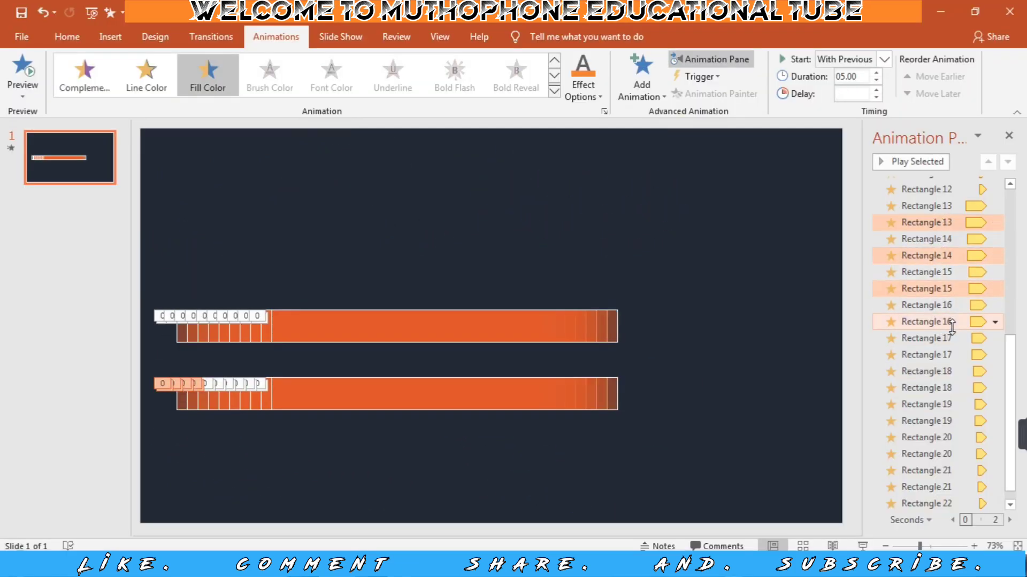
left_click(950, 322, "ctrl")
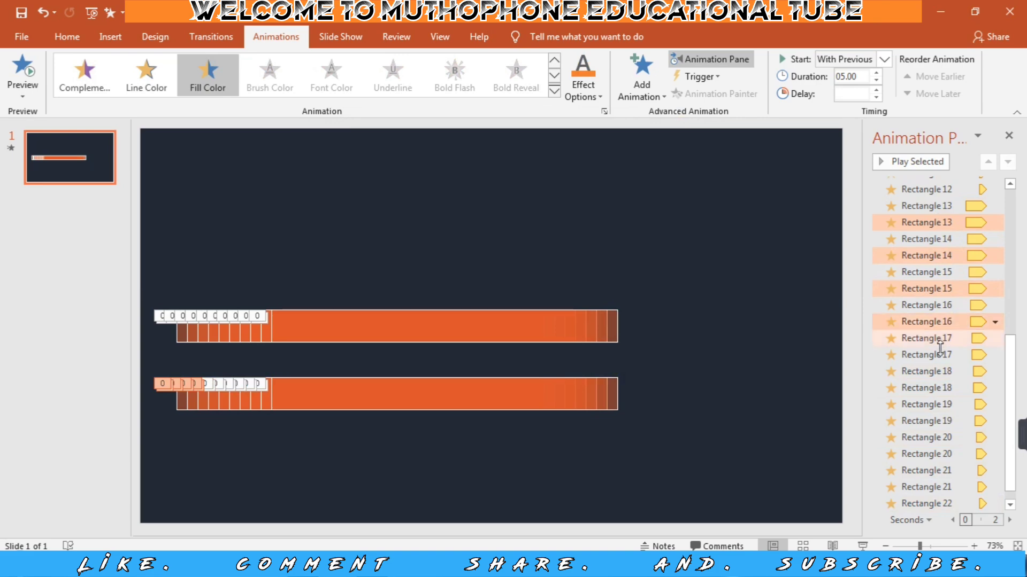
left_click(941, 353, "ctrl")
left_click(952, 389, "ctrl")
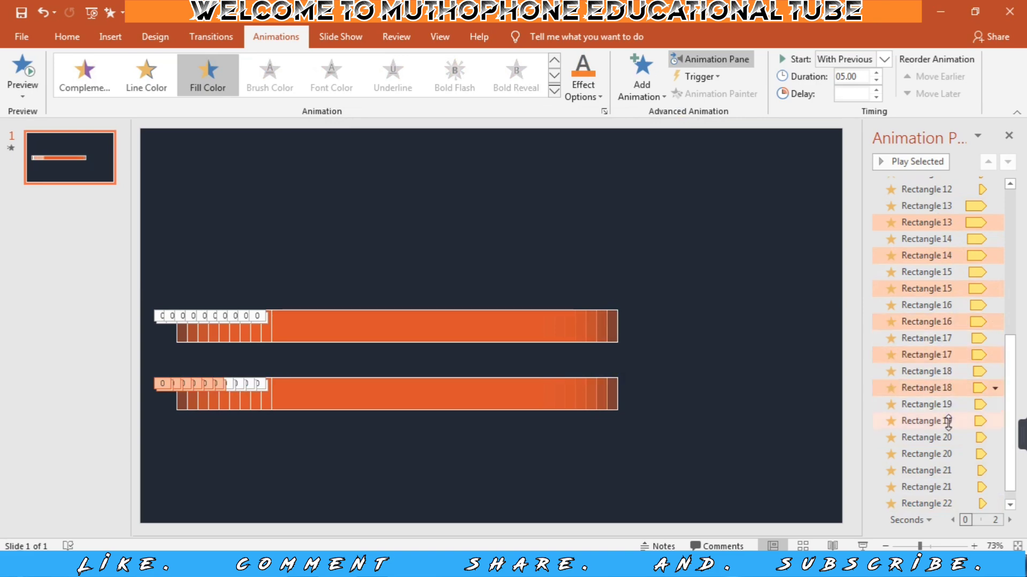
left_click(947, 422, "ctrl")
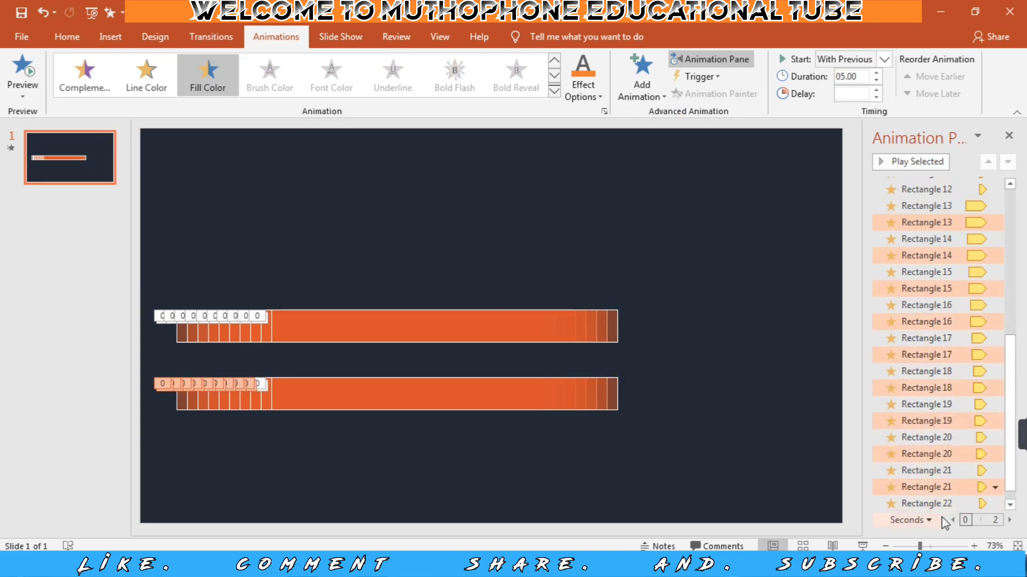
scroll(966, 484, "down", 1)
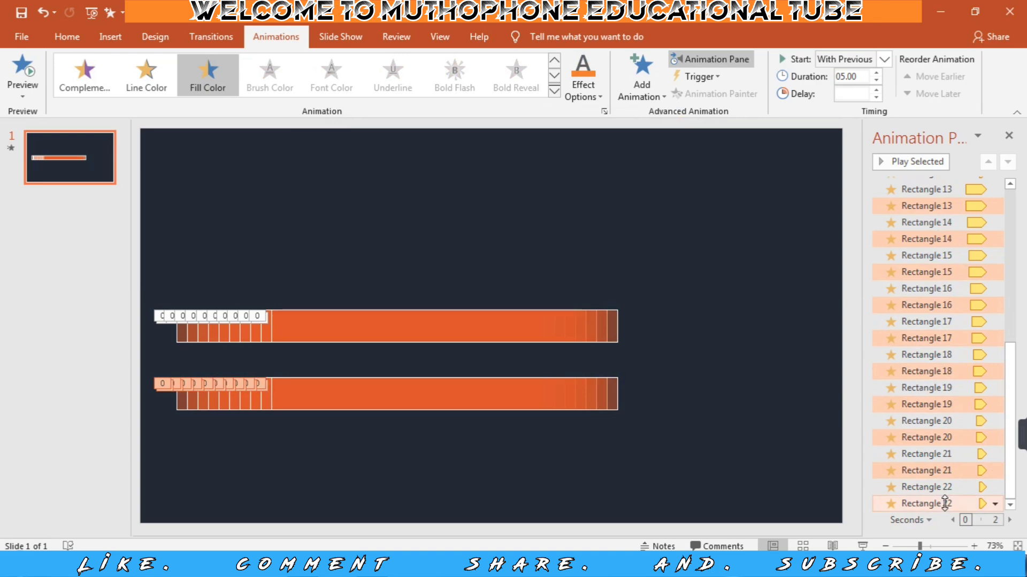
left_click(995, 505)
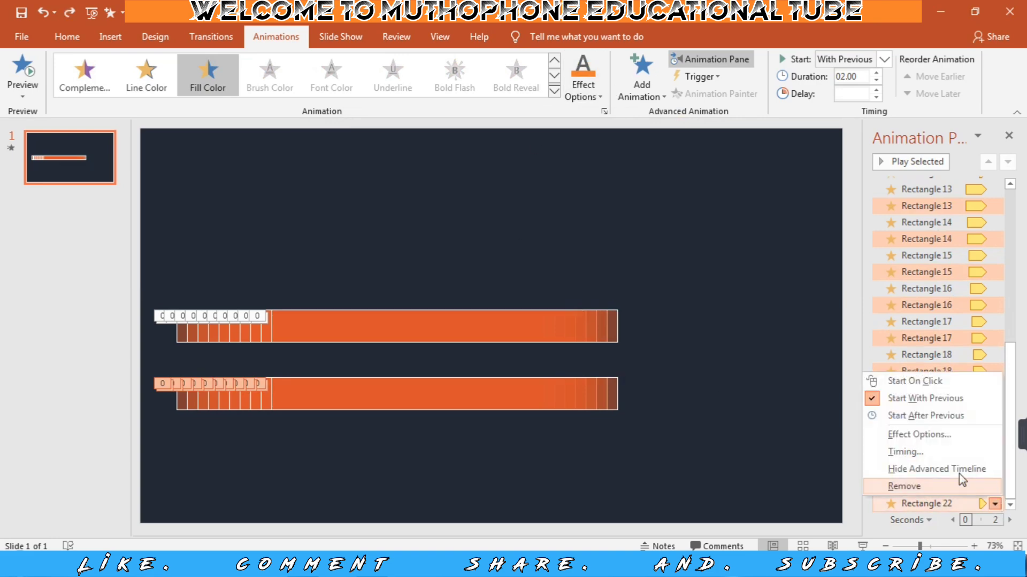
left_click(919, 435)
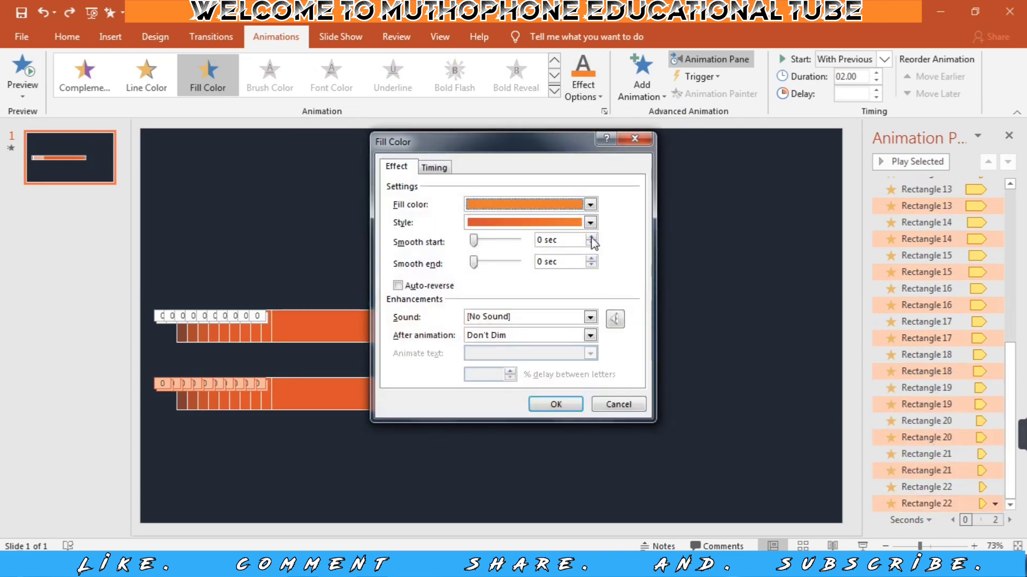
left_click(590, 223)
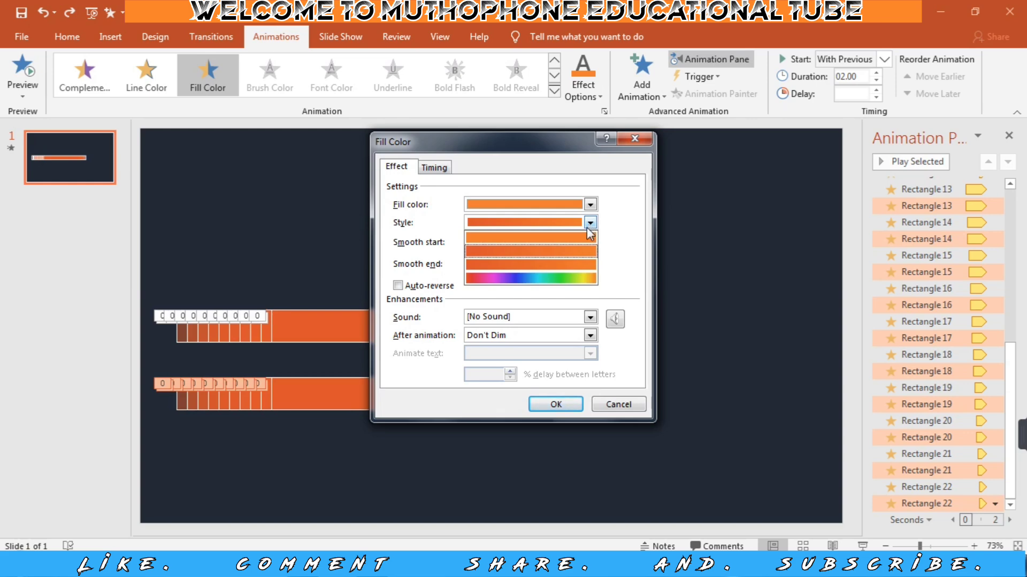
left_click(576, 275)
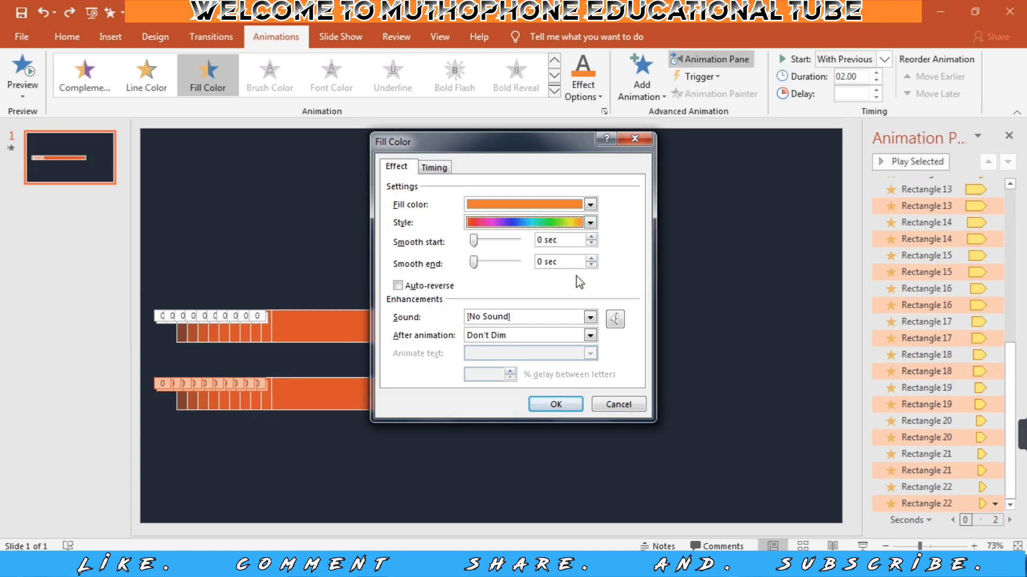
Give these Fill Color animations the custom fill colour RGB 69, 192, 217 and a smooth end of 2 seconds.
left_click(590, 204)
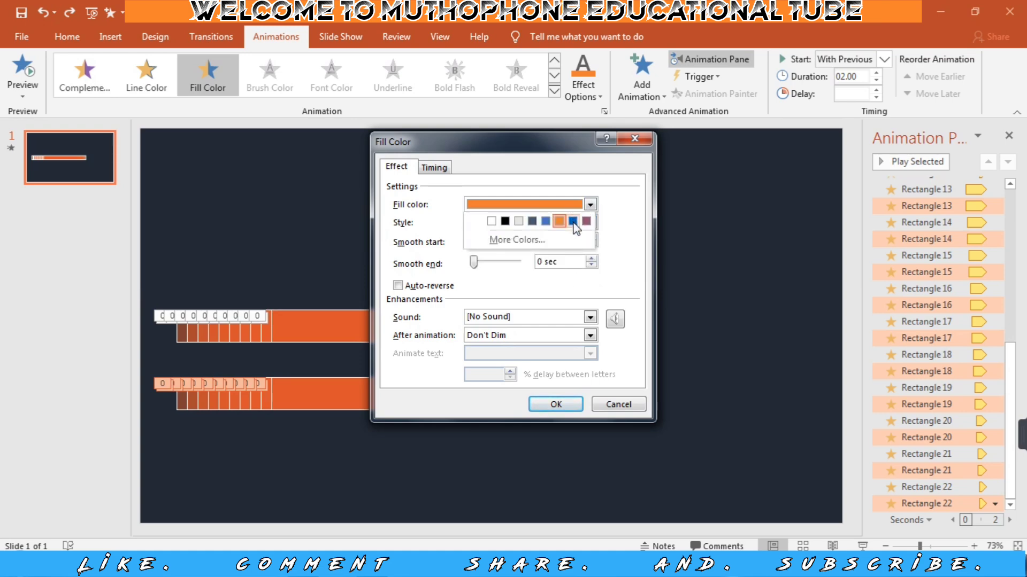
left_click(557, 242)
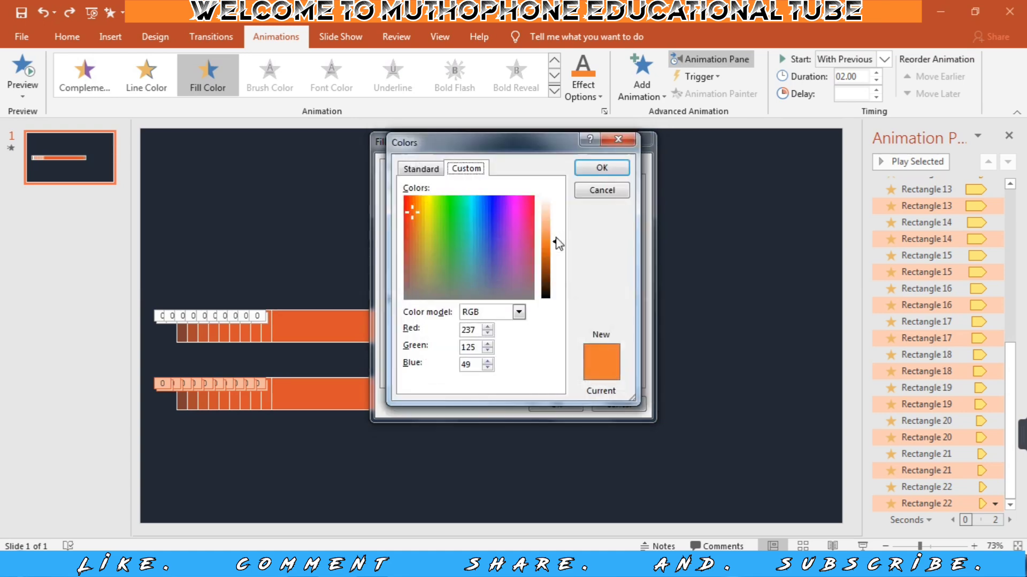
left_click(473, 231)
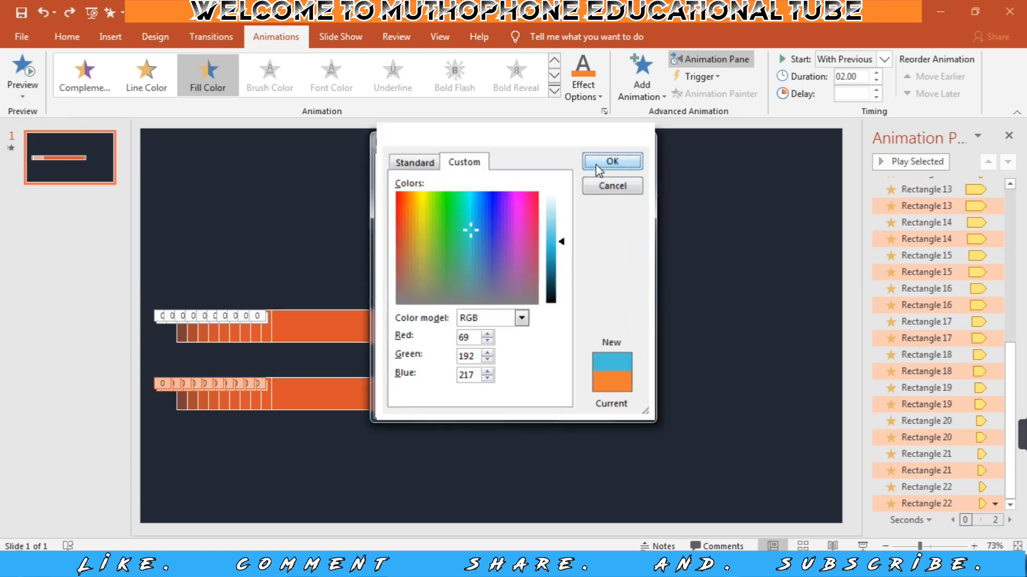
left_click(598, 168)
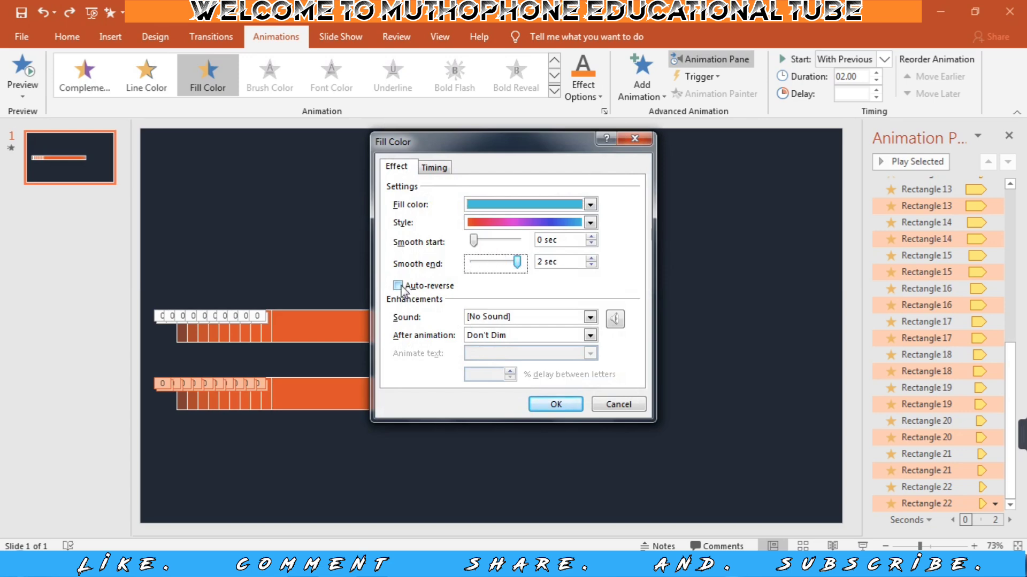
left_click(555, 405)
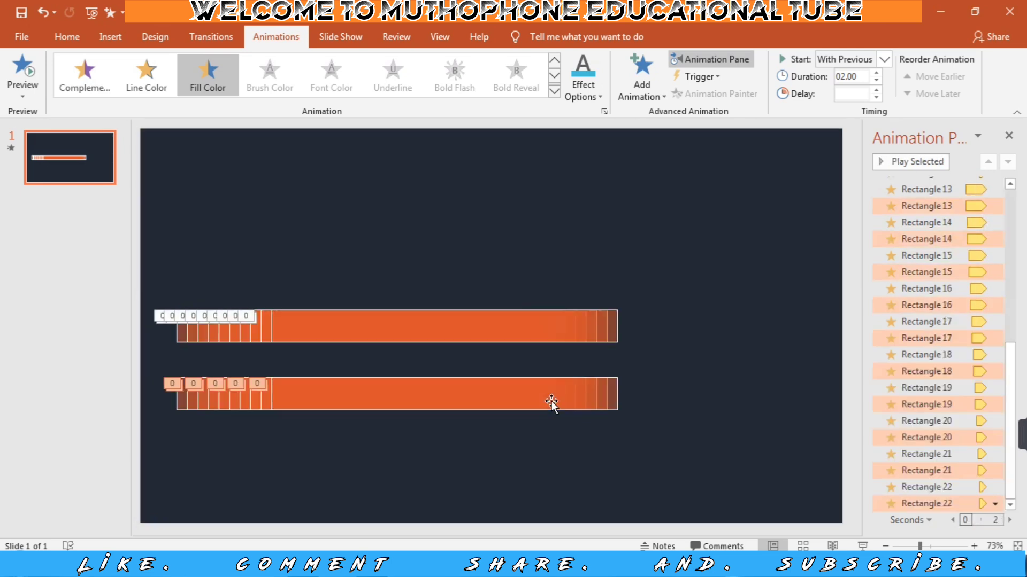
Fill the ten lower bars with standard yellow and check the animation in the slide show.
left_click_drag(157, 356, 664, 436)
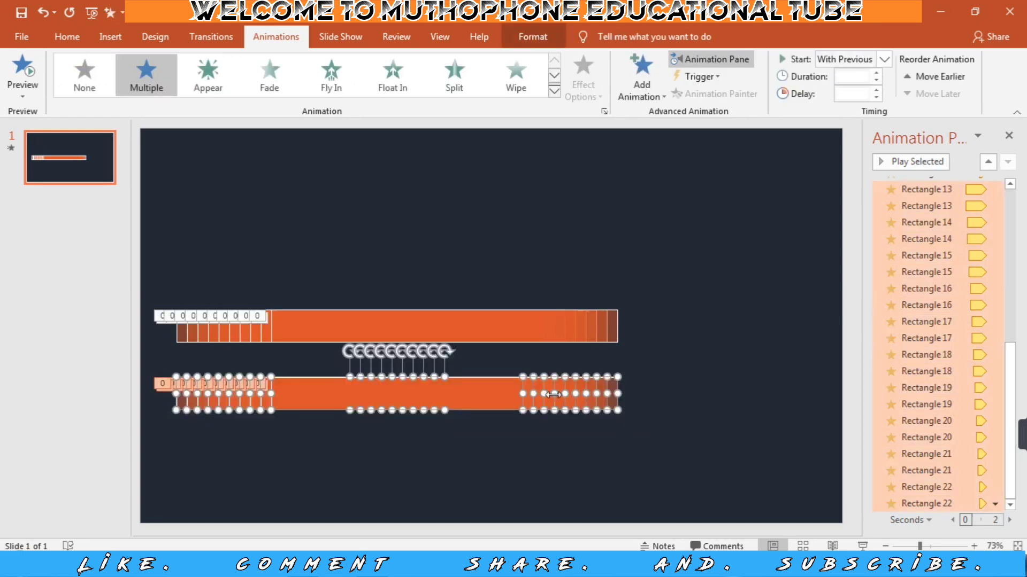
left_click(525, 39)
left_click(411, 59)
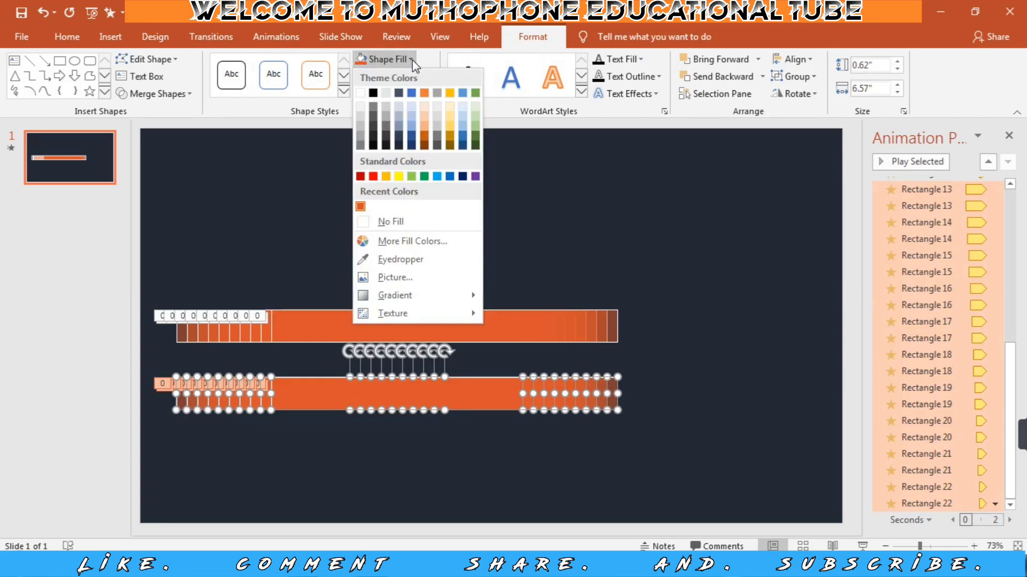
left_click(396, 178)
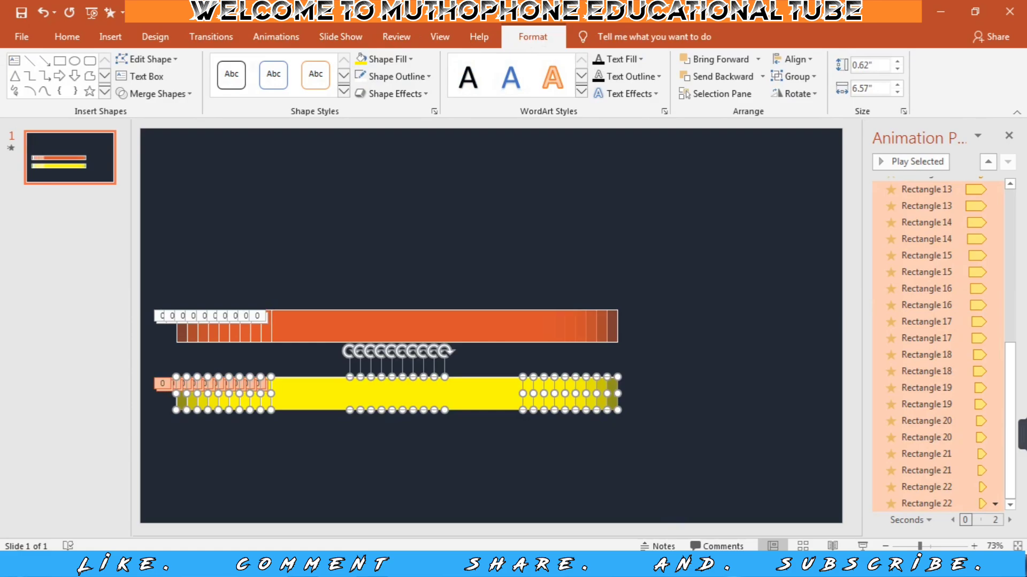
left_click(863, 546)
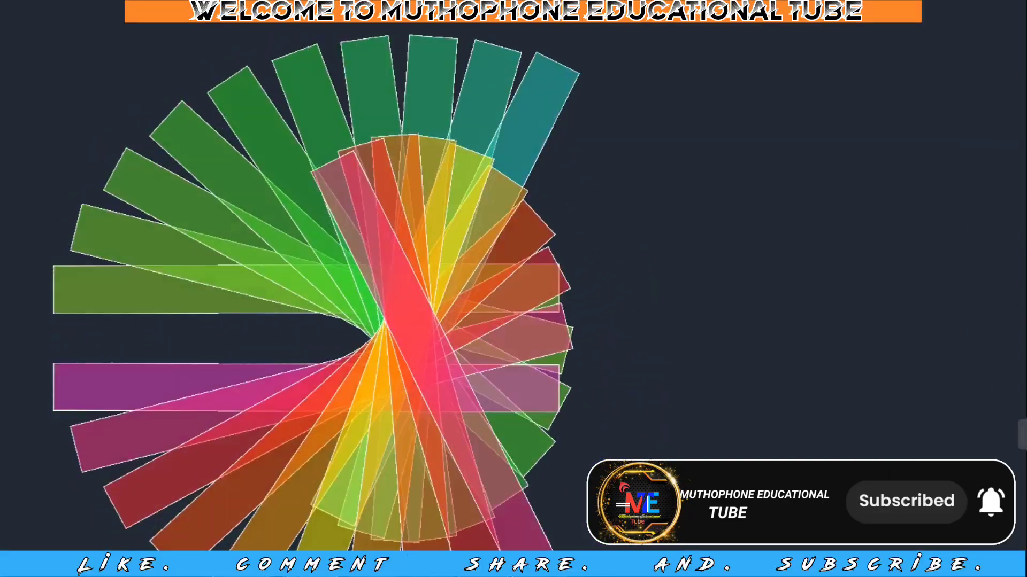
key("Escape")
Duplicate the yellow bars above the orange ones, place a copy of the orange bars above those, all aligned, and check the slide show.
left_click_drag(455, 395, 458, 261)
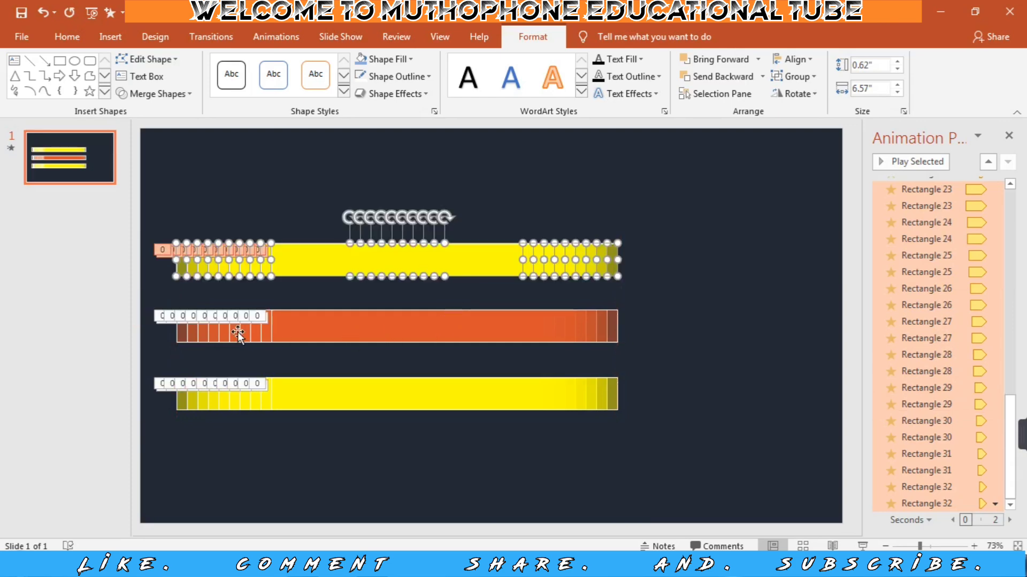
left_click_drag(153, 293, 636, 347)
left_click_drag(396, 323, 390, 198)
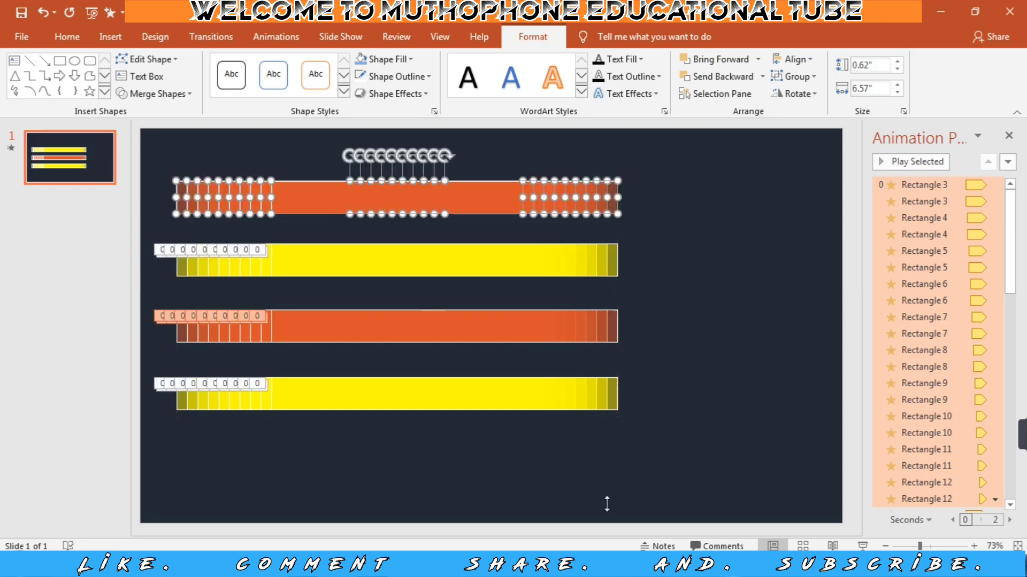
left_click(863, 547)
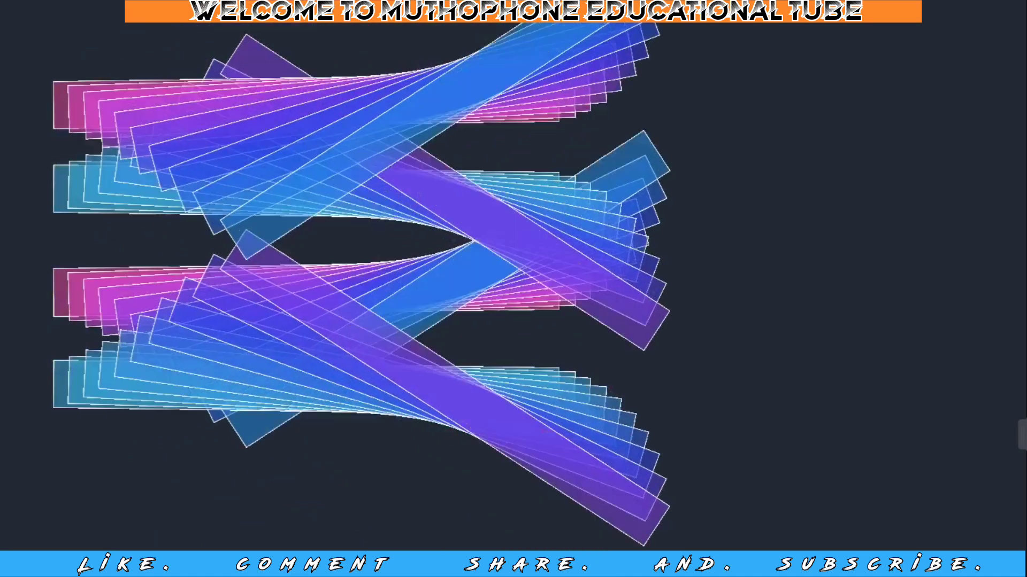
key("Escape")
Widen the topmost orange bars to 6.97", move them to the slide's right edge, and check the slide show.
key("shift+Right")
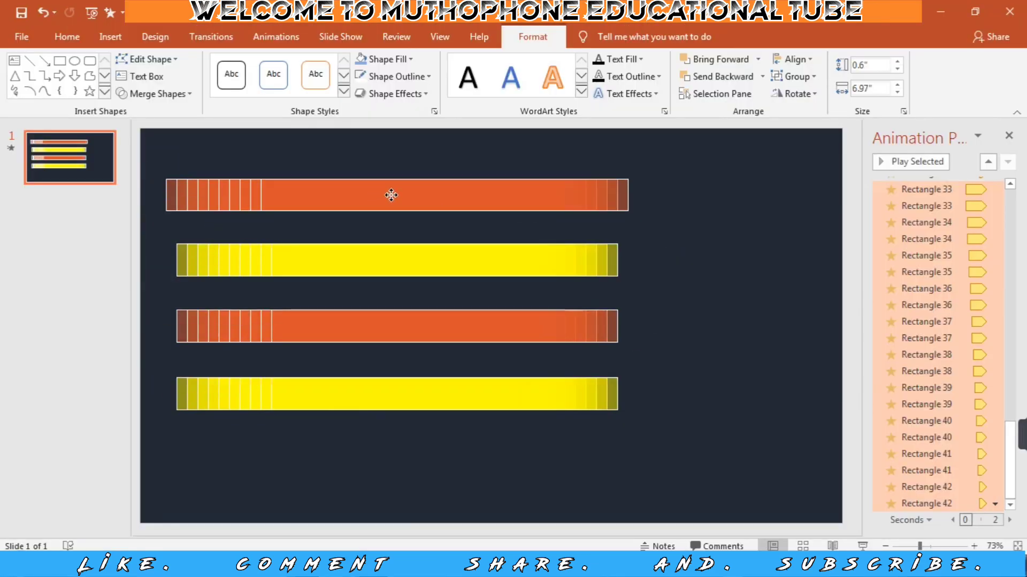
left_click_drag(472, 198, 593, 201)
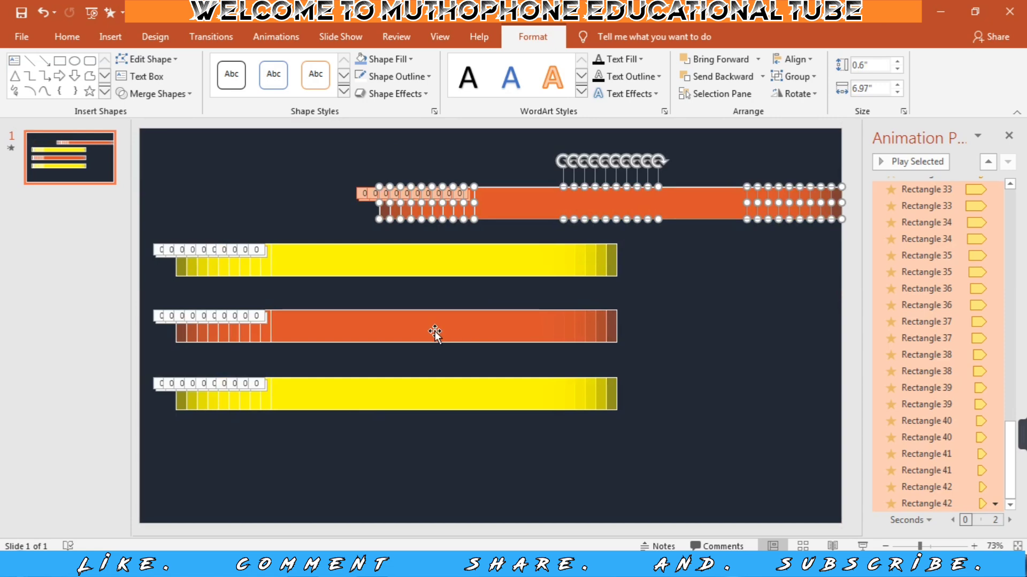
left_click(862, 545)
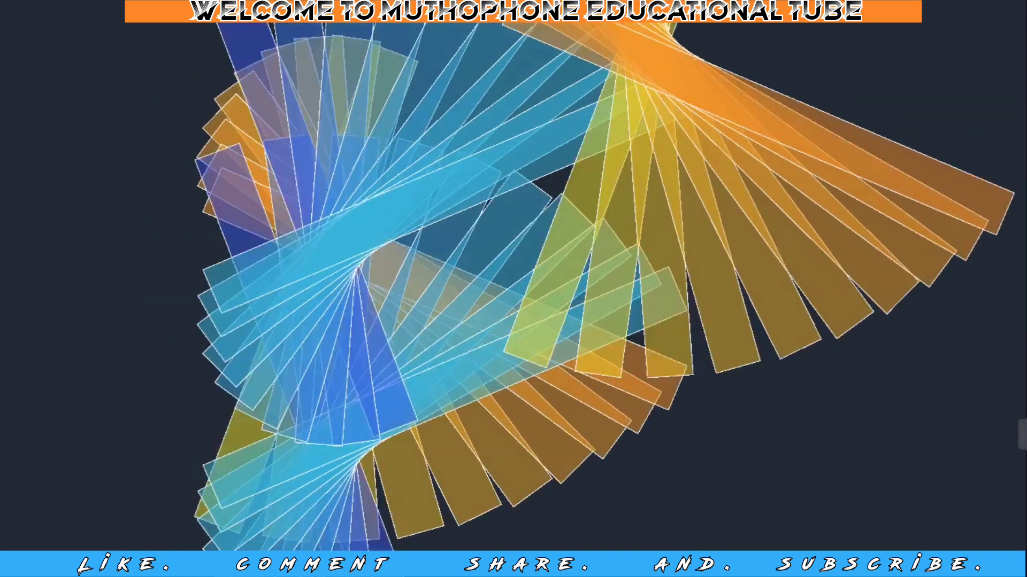
key("Escape")
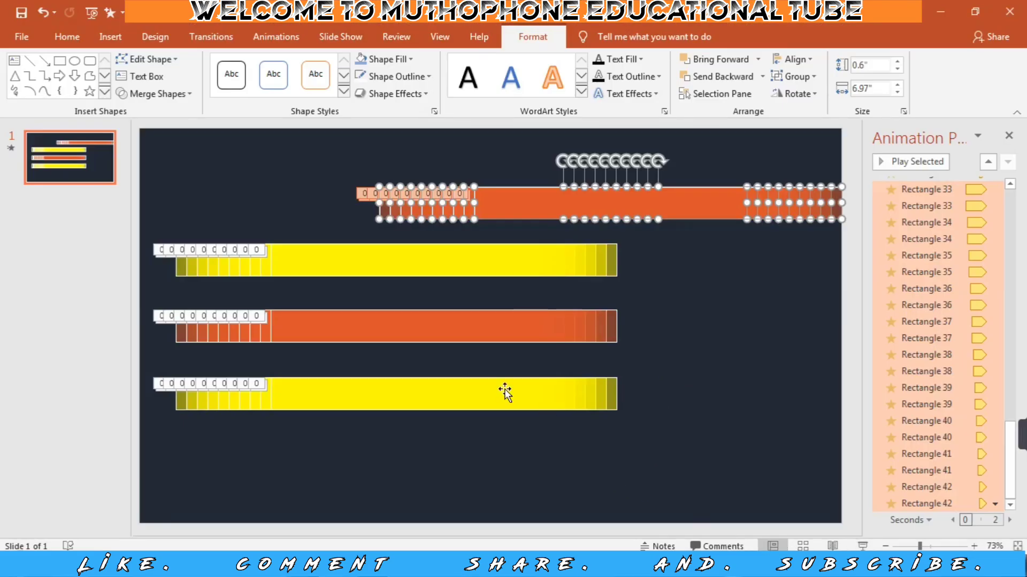
Place a copy of the lowest yellow bars below and to the right of the originals and check the slide show.
left_click_drag(160, 362, 673, 431)
left_click_drag(400, 395, 585, 441)
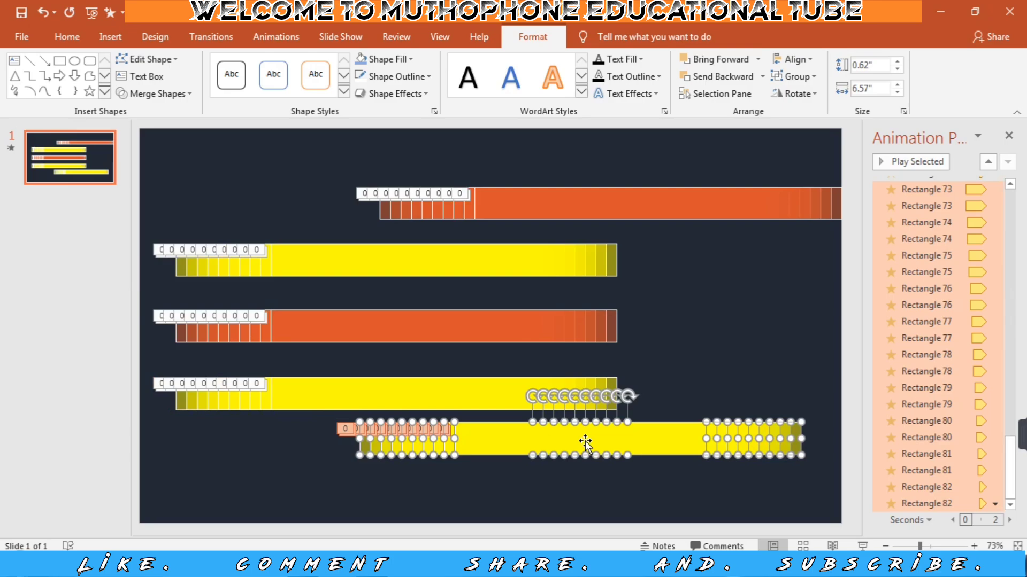
key("F5")
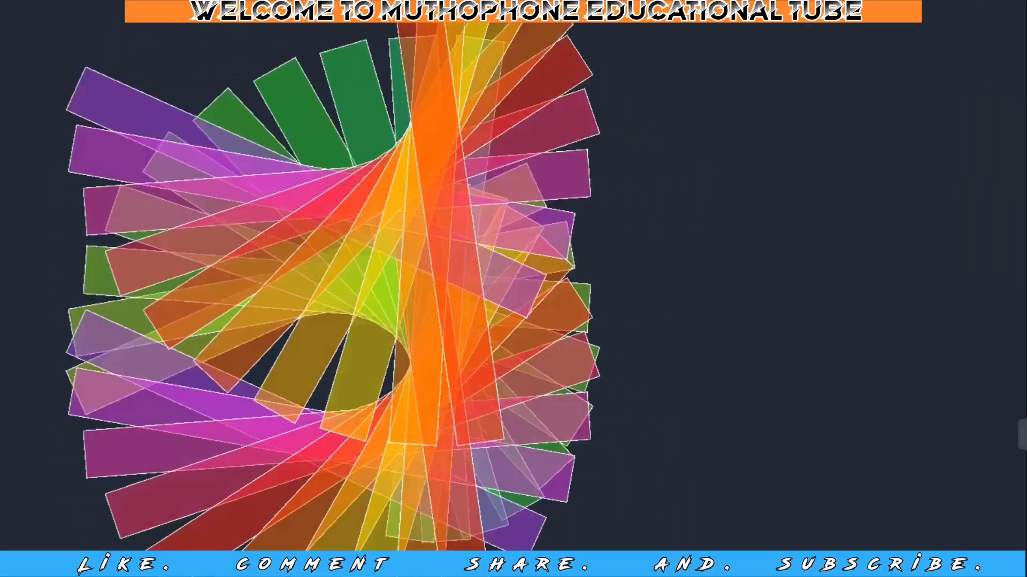
key("Escape")
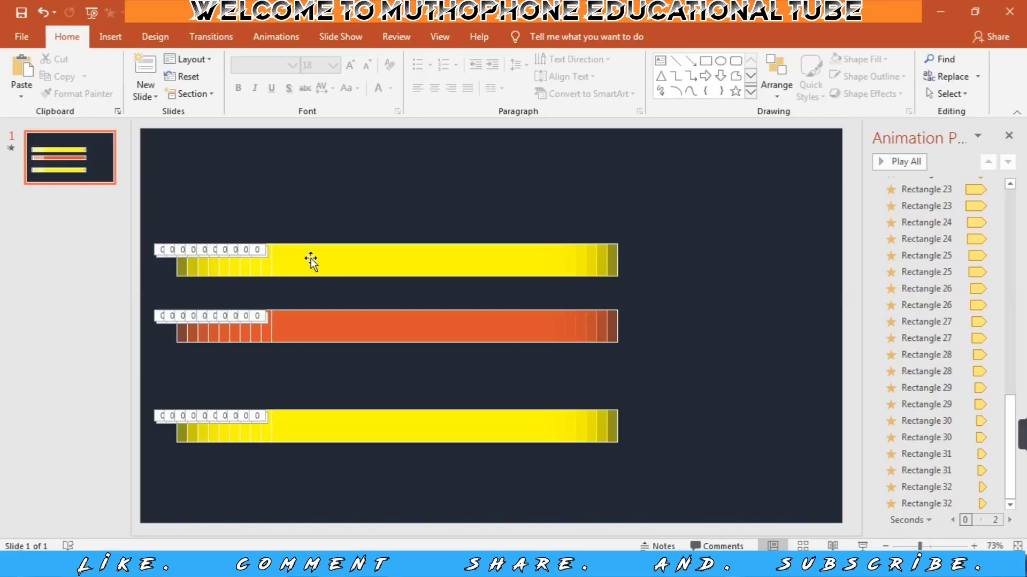
Duplicate slide 1 with its three sets of animated bars.
right_click(61, 166)
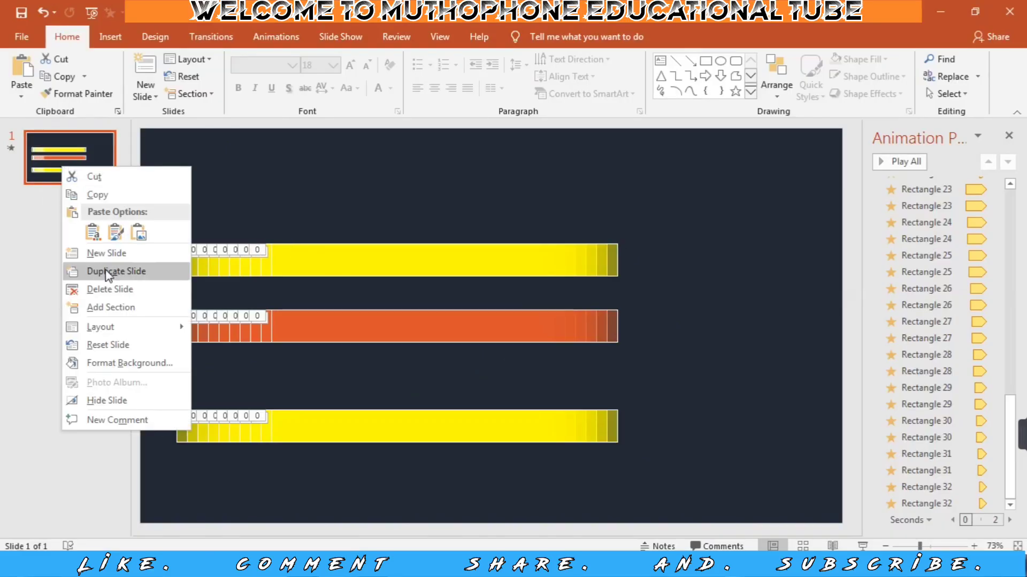
left_click(110, 267)
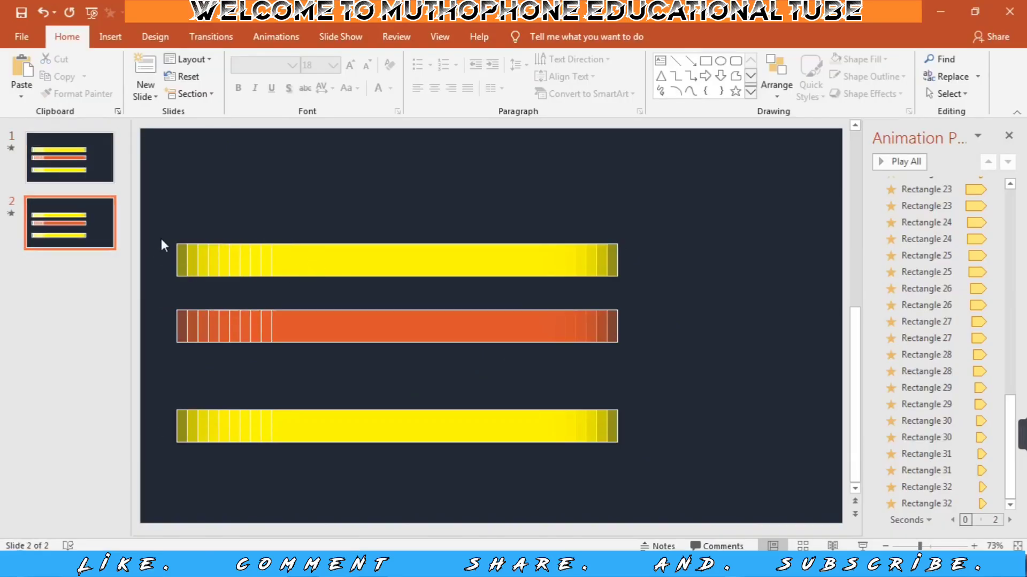